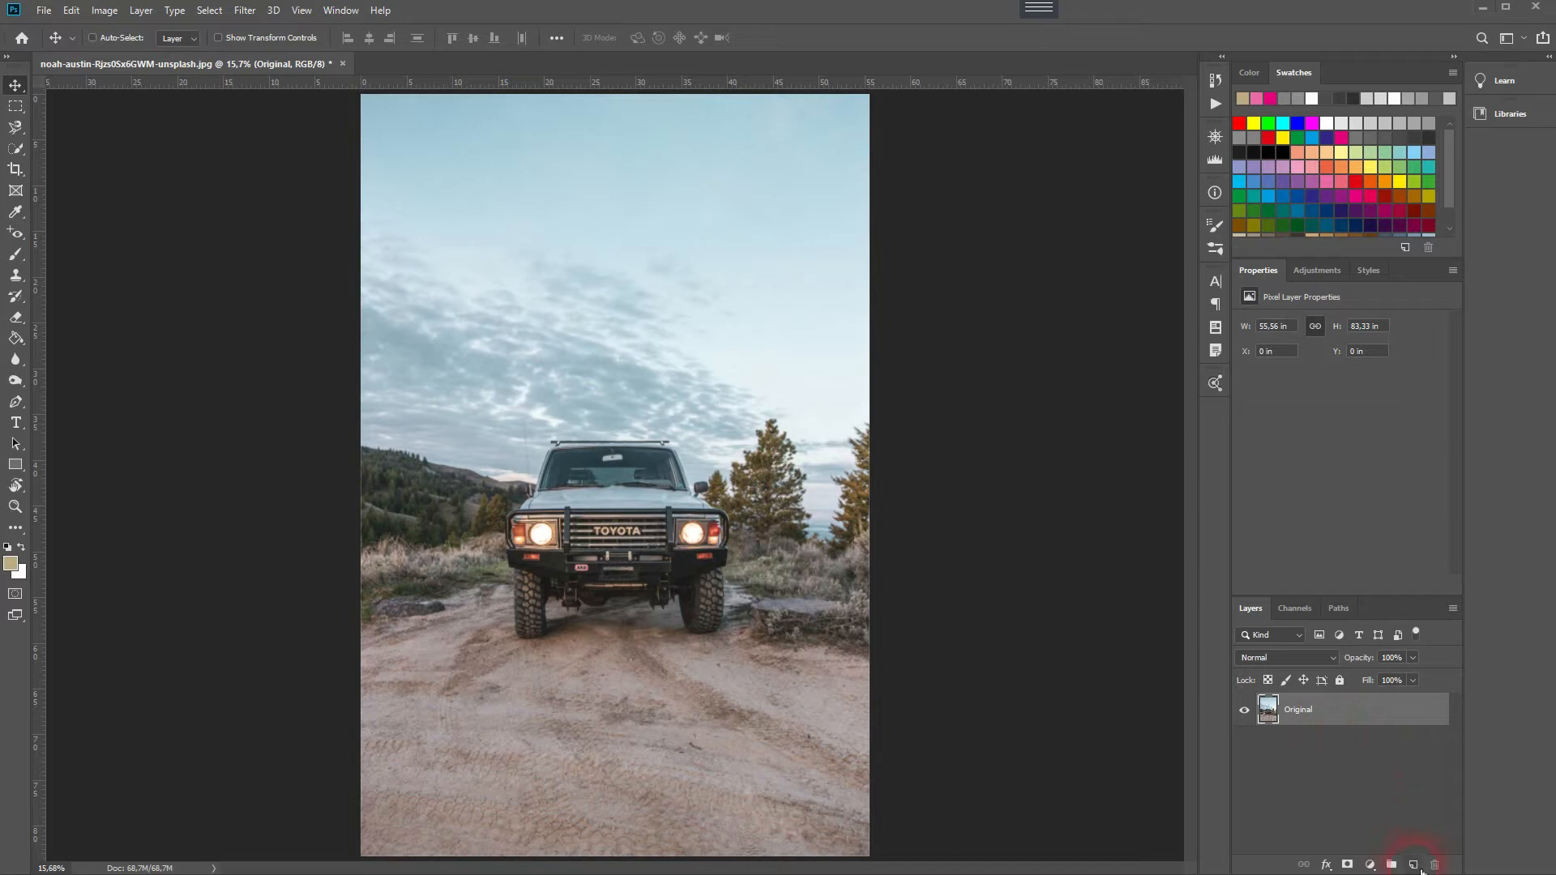
- Add a new layer above the Original layer and name it Clouds
{"action": "left_click", "coordinate": [1414, 865]}
{"action": "left_click", "coordinate": [1305, 712]}
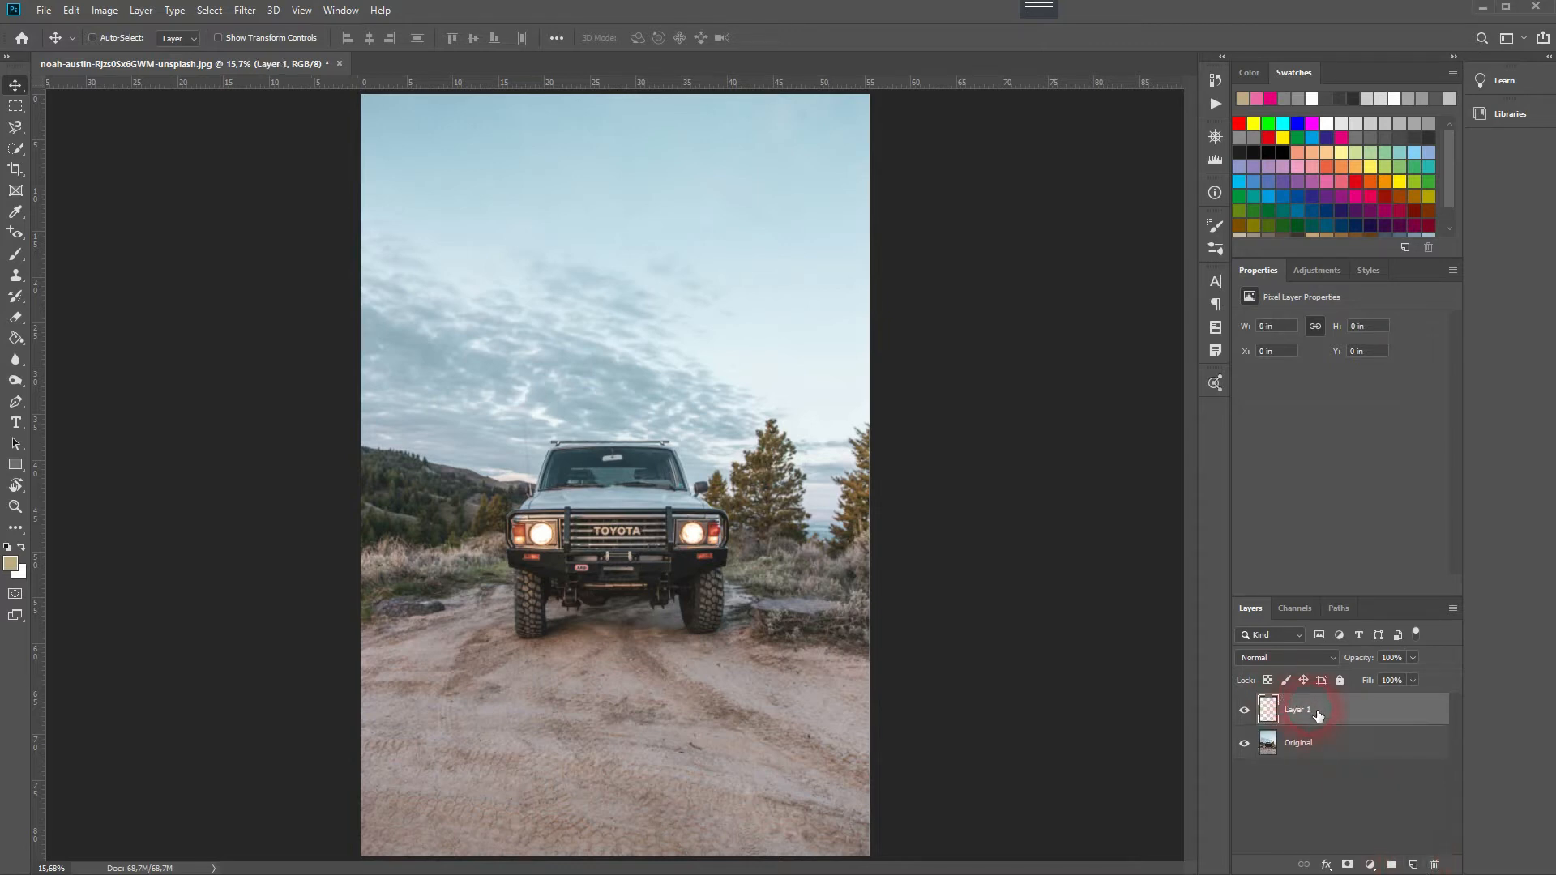
{"action": "double_click", "coordinate": [1300, 711]}
{"action": "type", "text": "Clouds"}
{"action": "key", "text": "Return"}
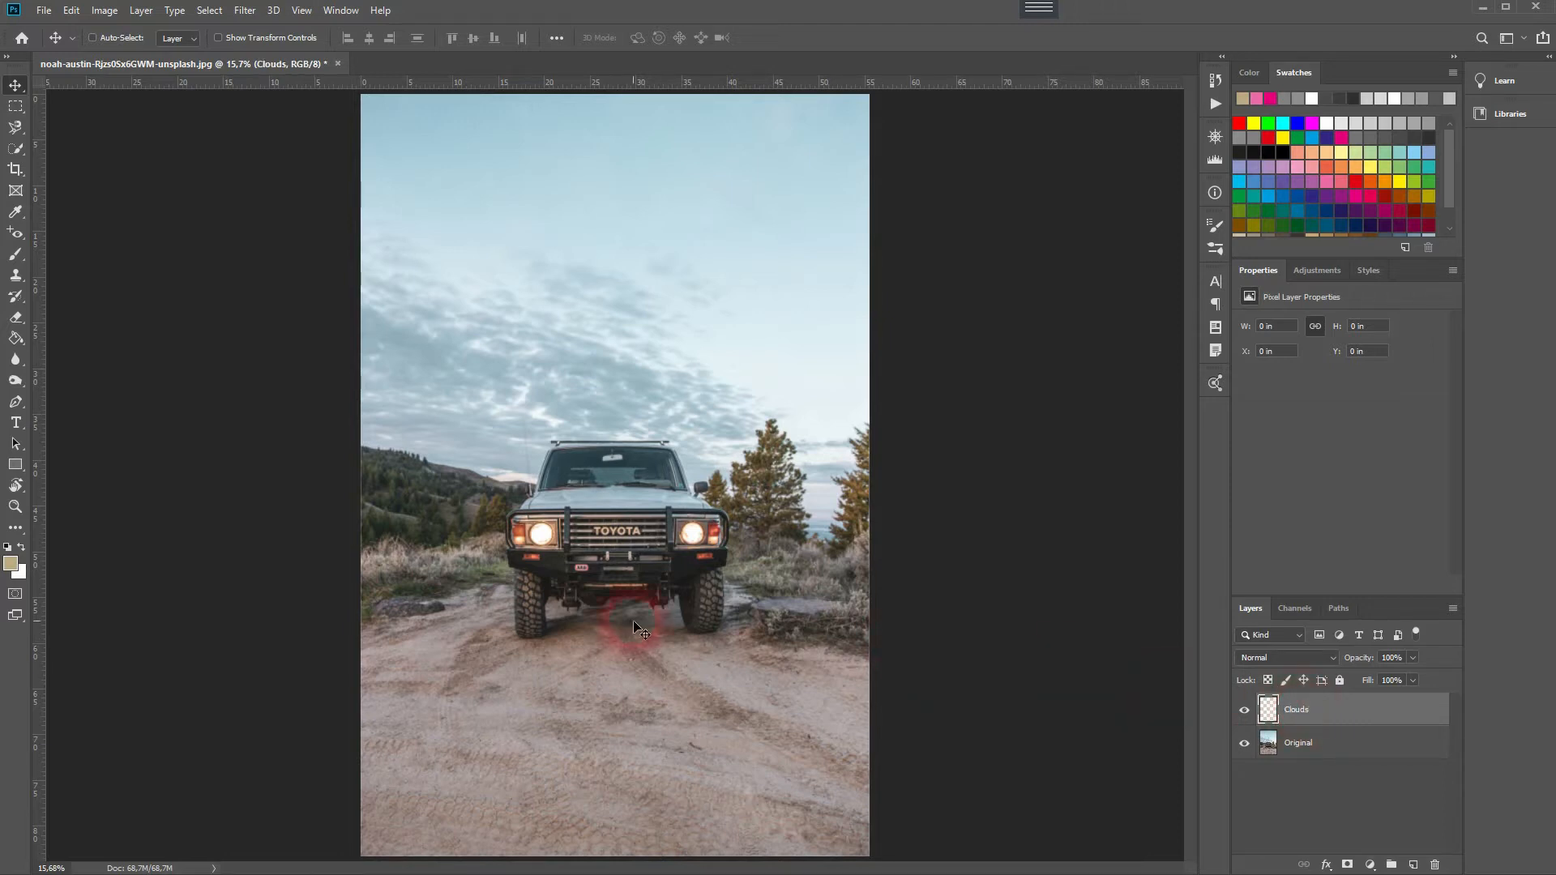
- Set the foreground colour to a muted greyish beige
{"action": "left_click", "coordinate": [14, 566]}
{"action": "mouse_move", "coordinate": [1135, 609]}
{"action": "left_mouse_down"}
{"action": "mouse_move", "coordinate": [1078, 606]}
{"action": "mouse_move", "coordinate": [1076, 632]}
{"action": "left_mouse_up"}
{"action": "key", "text": "v"}
{"action": "left_click", "coordinate": [1370, 547]}
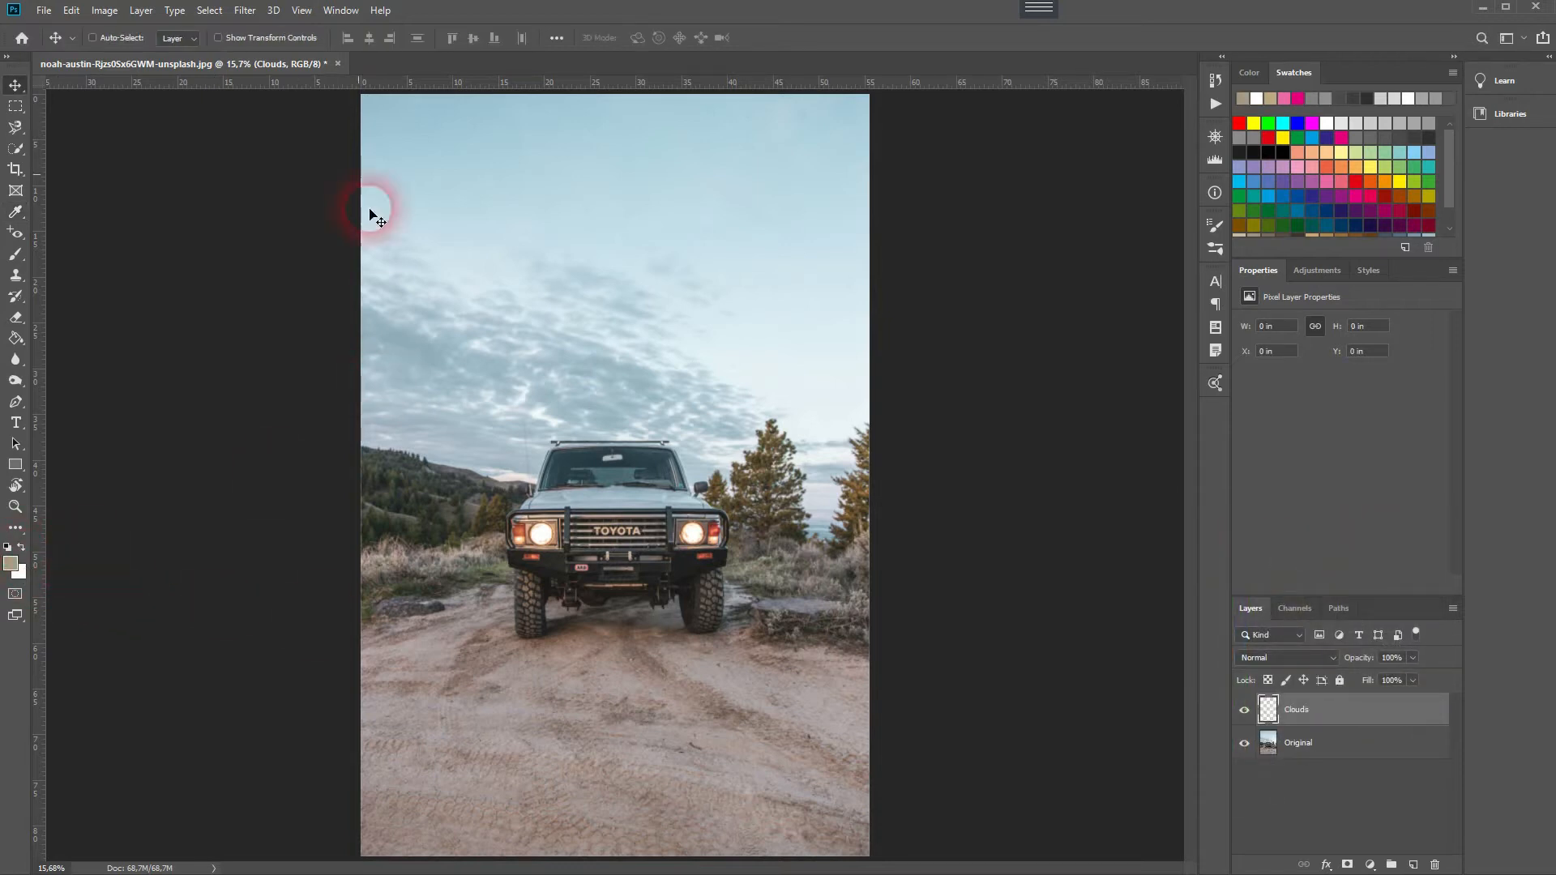
- Fill the Clouds layer with the Clouds render filter
{"action": "left_click", "coordinate": [240, 12]}
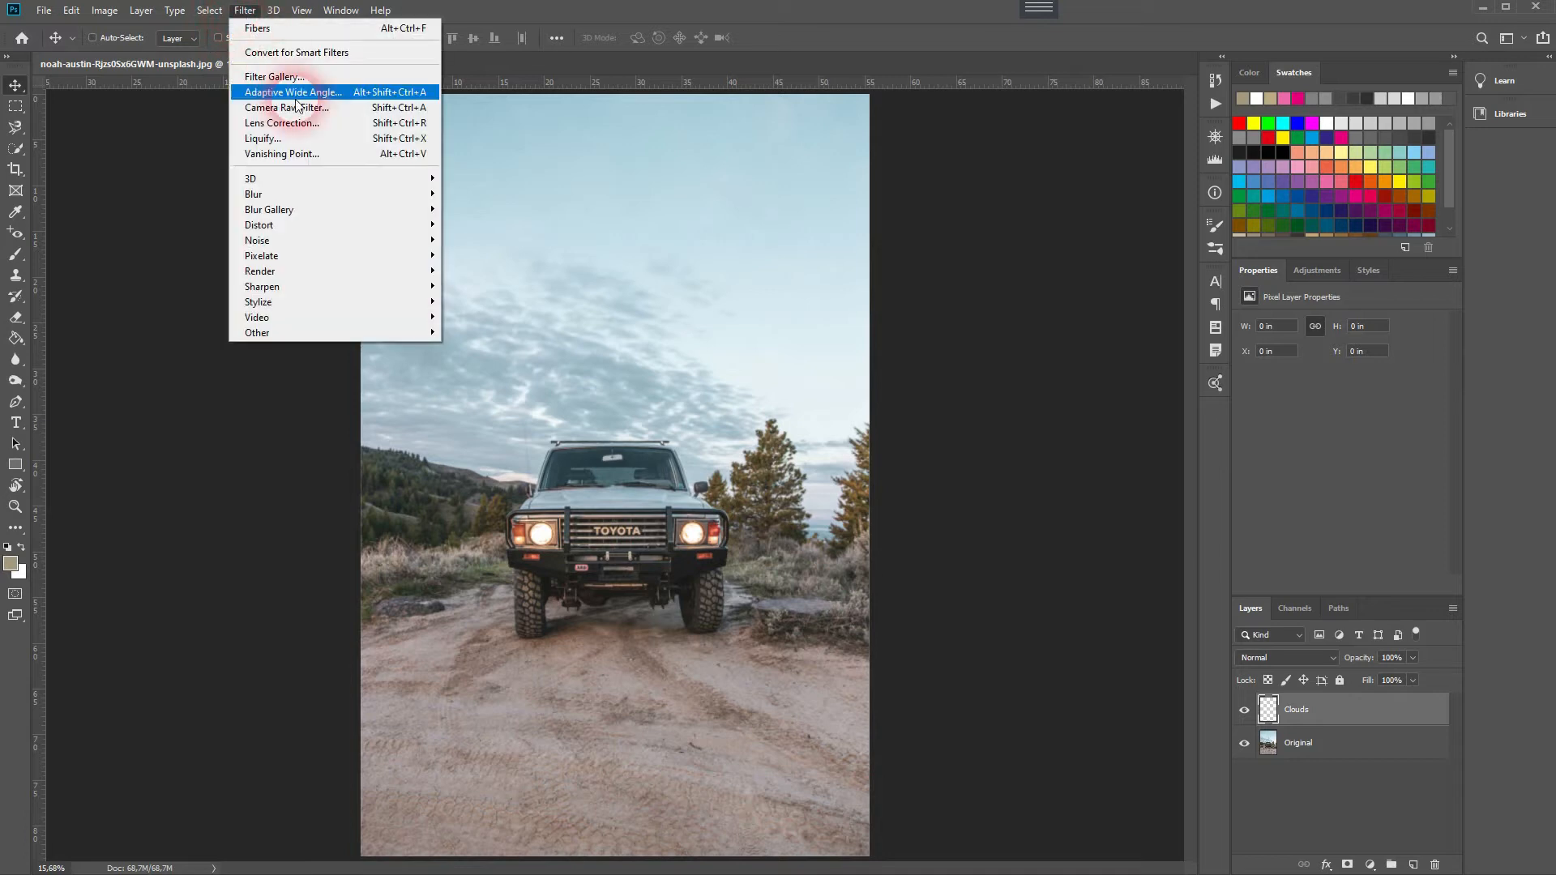
{"action": "mouse_move", "coordinate": [396, 267]}
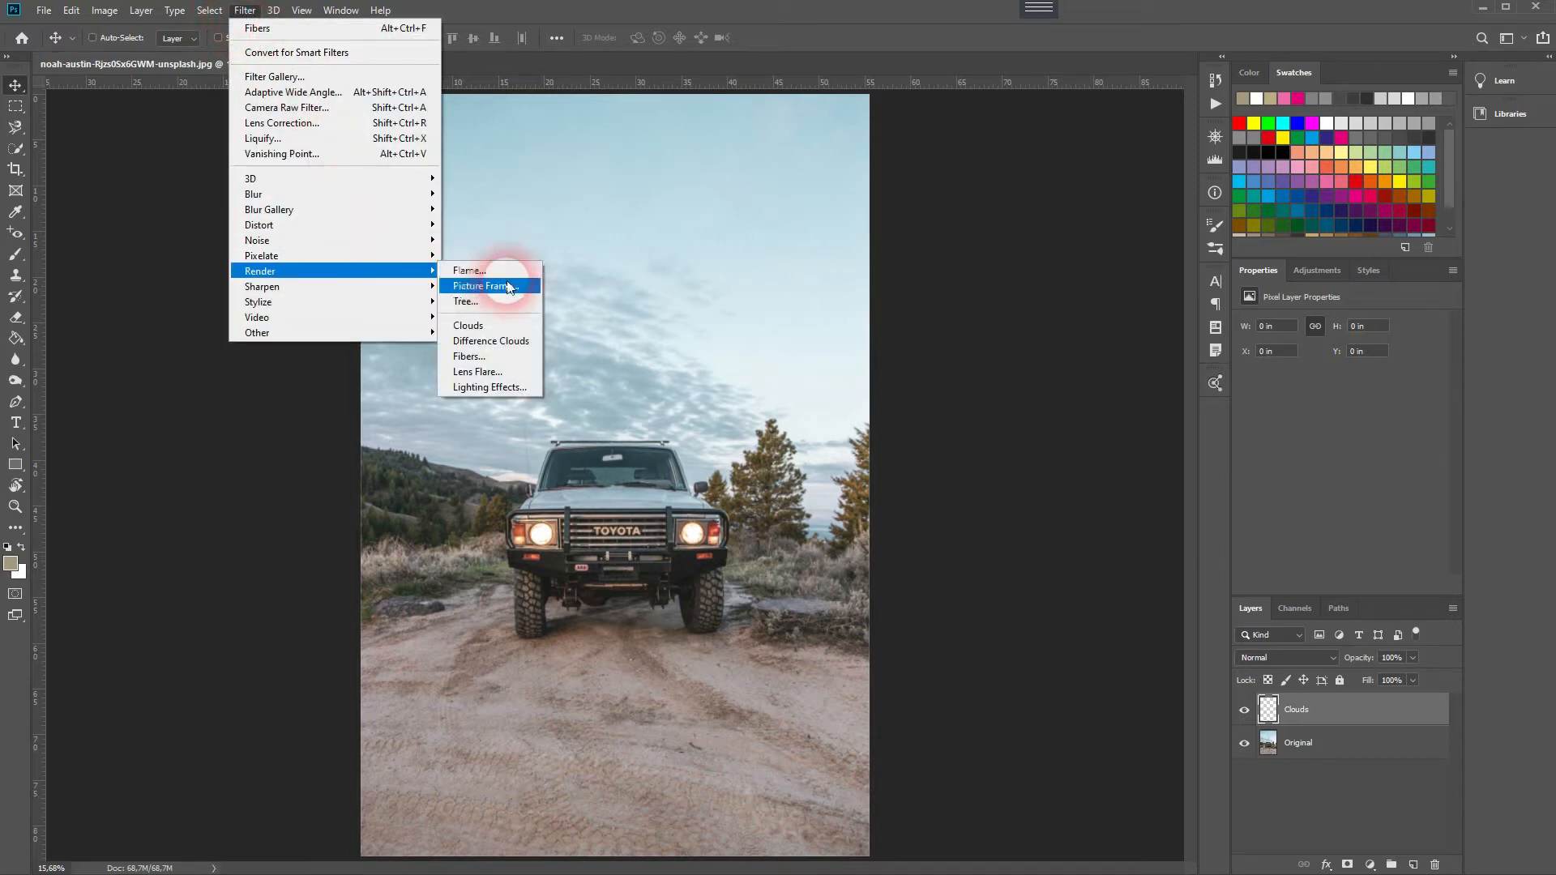
{"action": "left_click", "coordinate": [519, 326]}
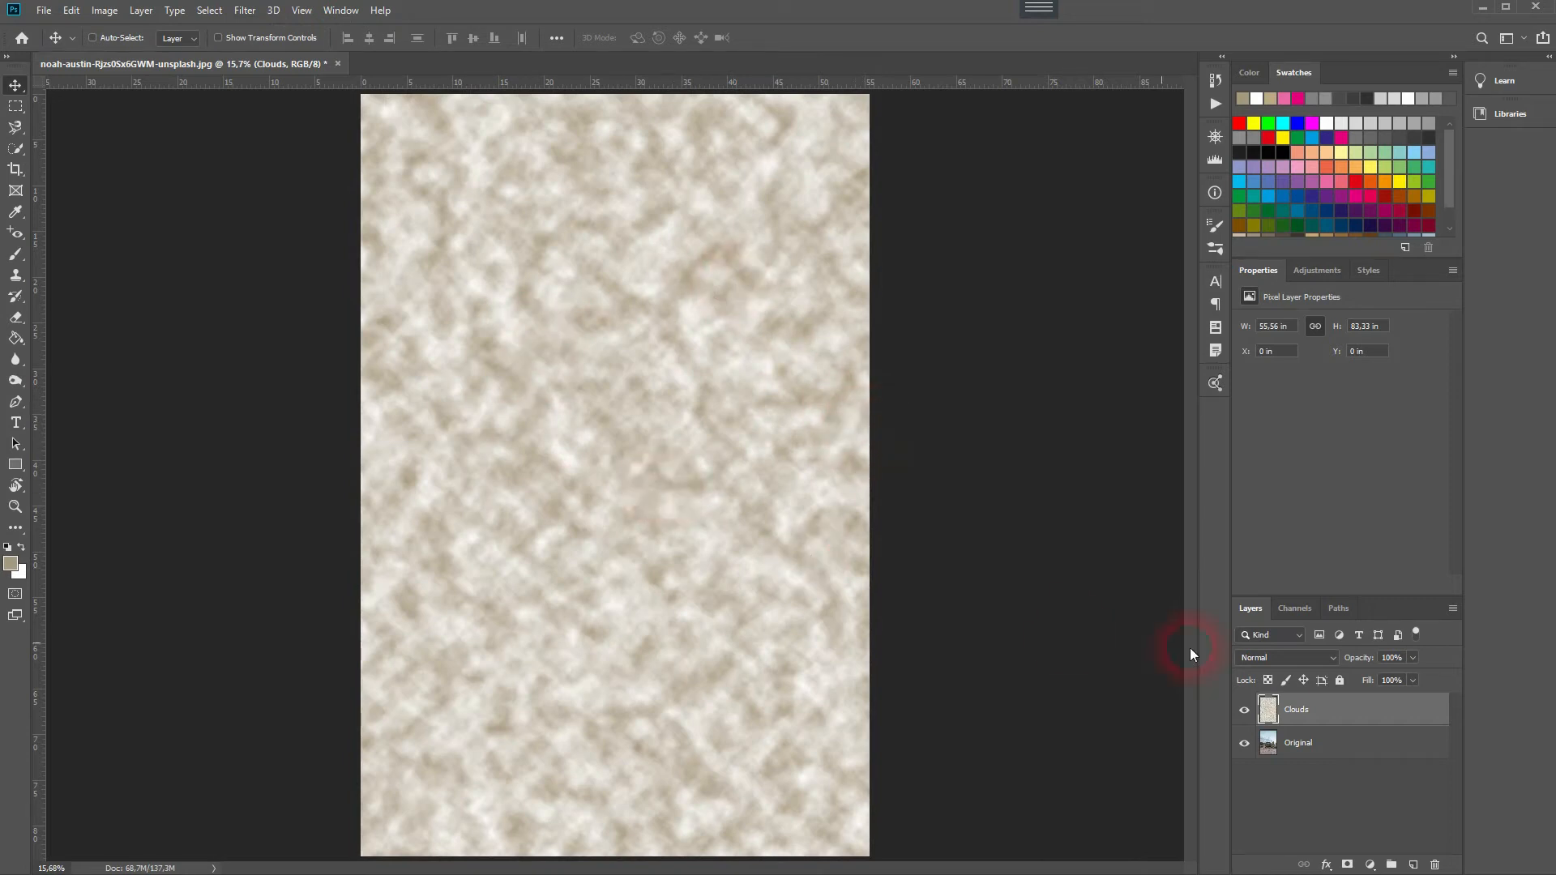
- Rename the Clouds layer as Fiber
{"action": "double_click", "coordinate": [1313, 713]}
{"action": "type", "text": "Fiber"}
{"action": "key", "text": "Return"}
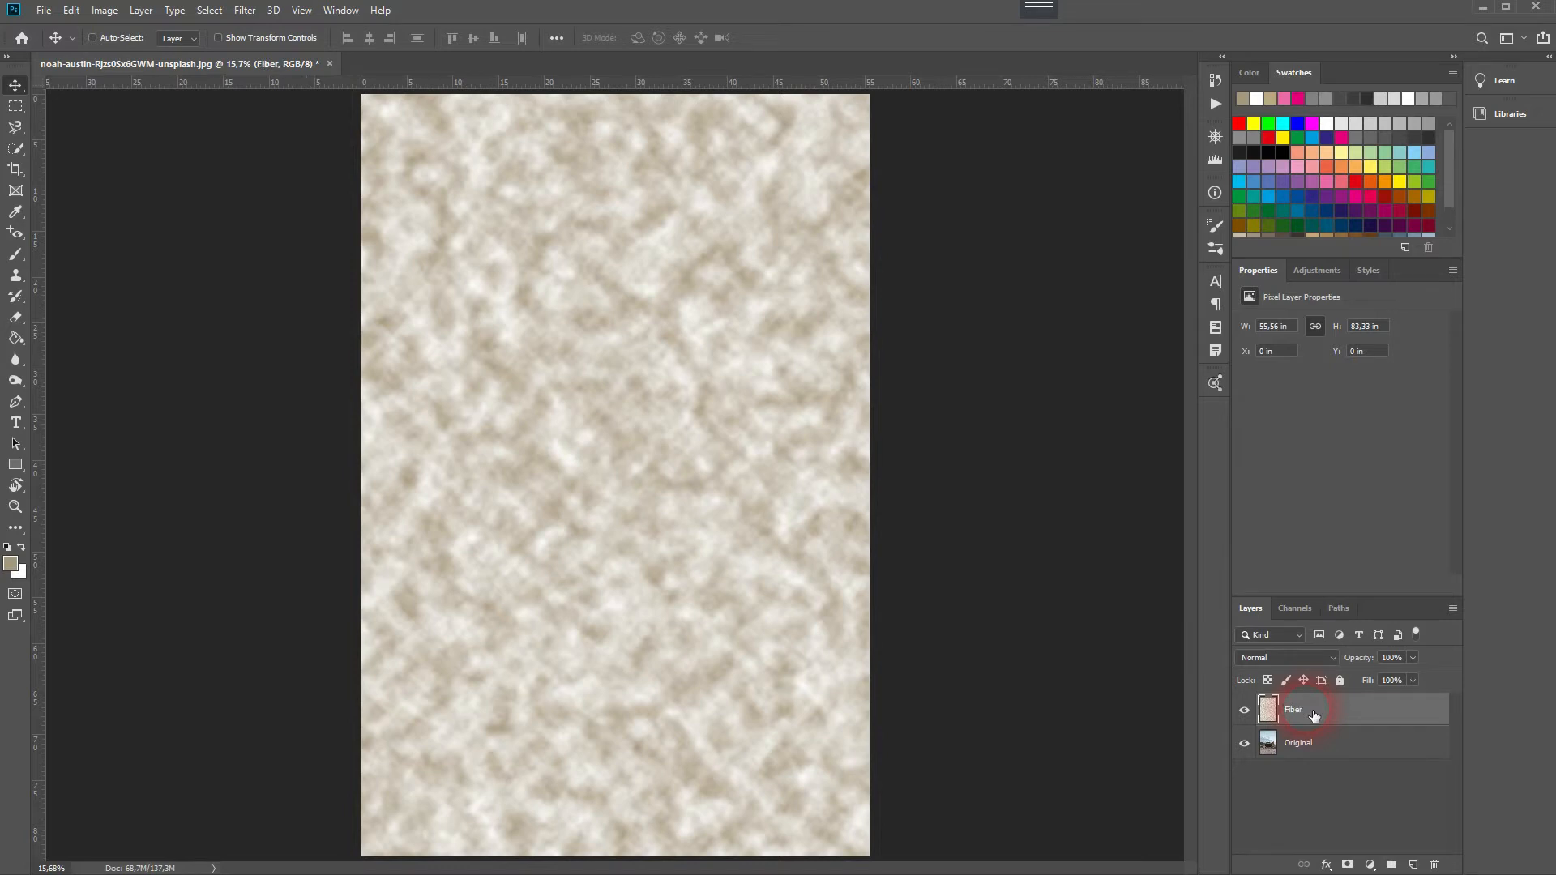
- Open the Fibers render filter for the Fiber layer and reduce its preview to 2.5% to show the whole image
{"action": "left_click", "coordinate": [245, 11]}
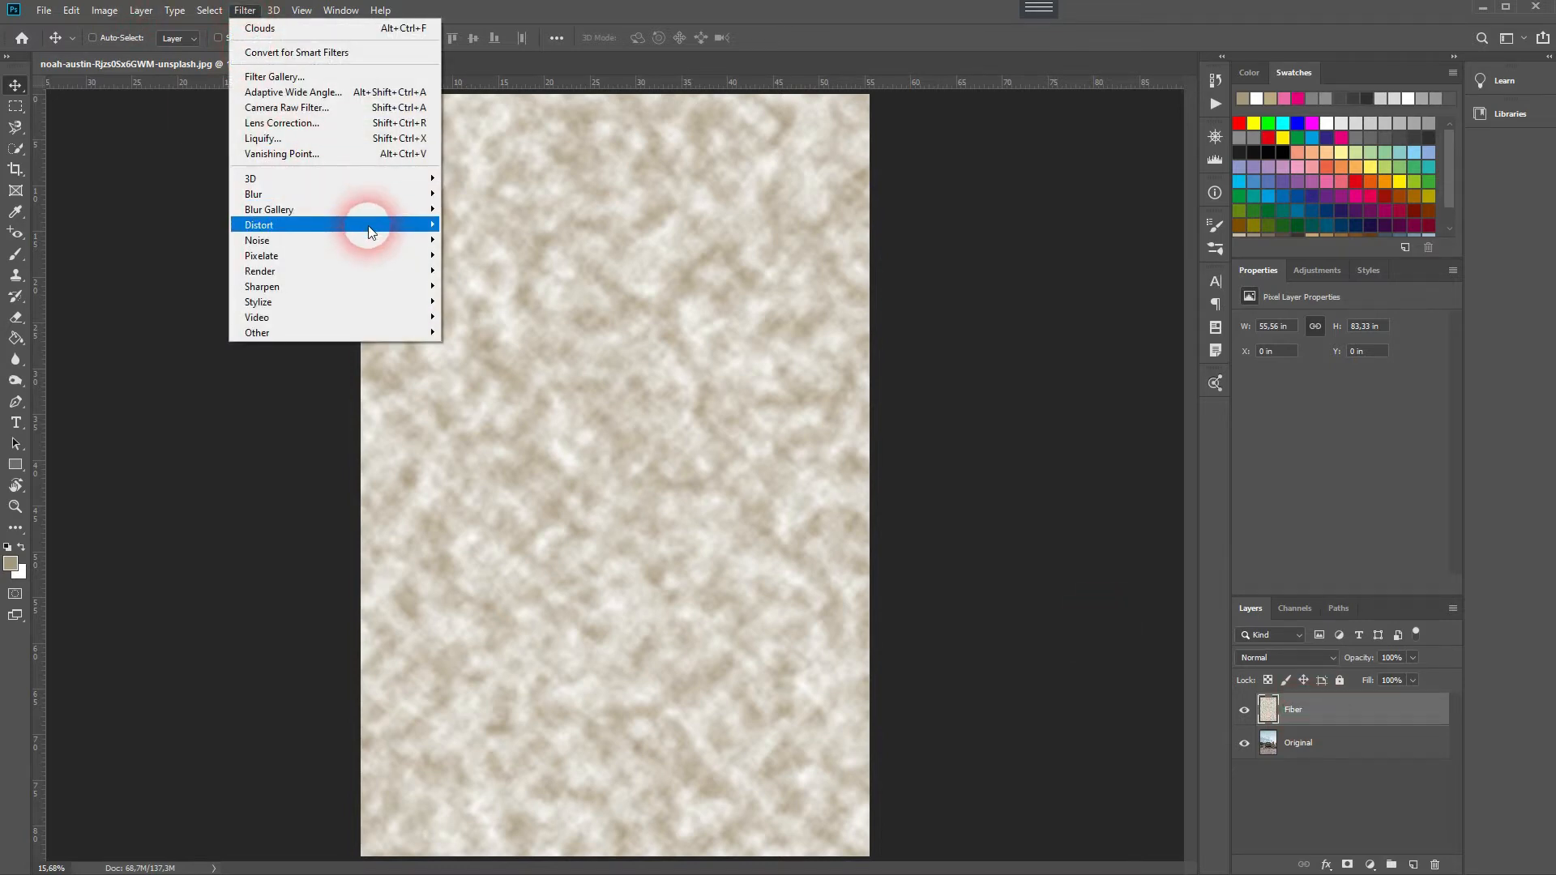
{"action": "mouse_move", "coordinate": [393, 270]}
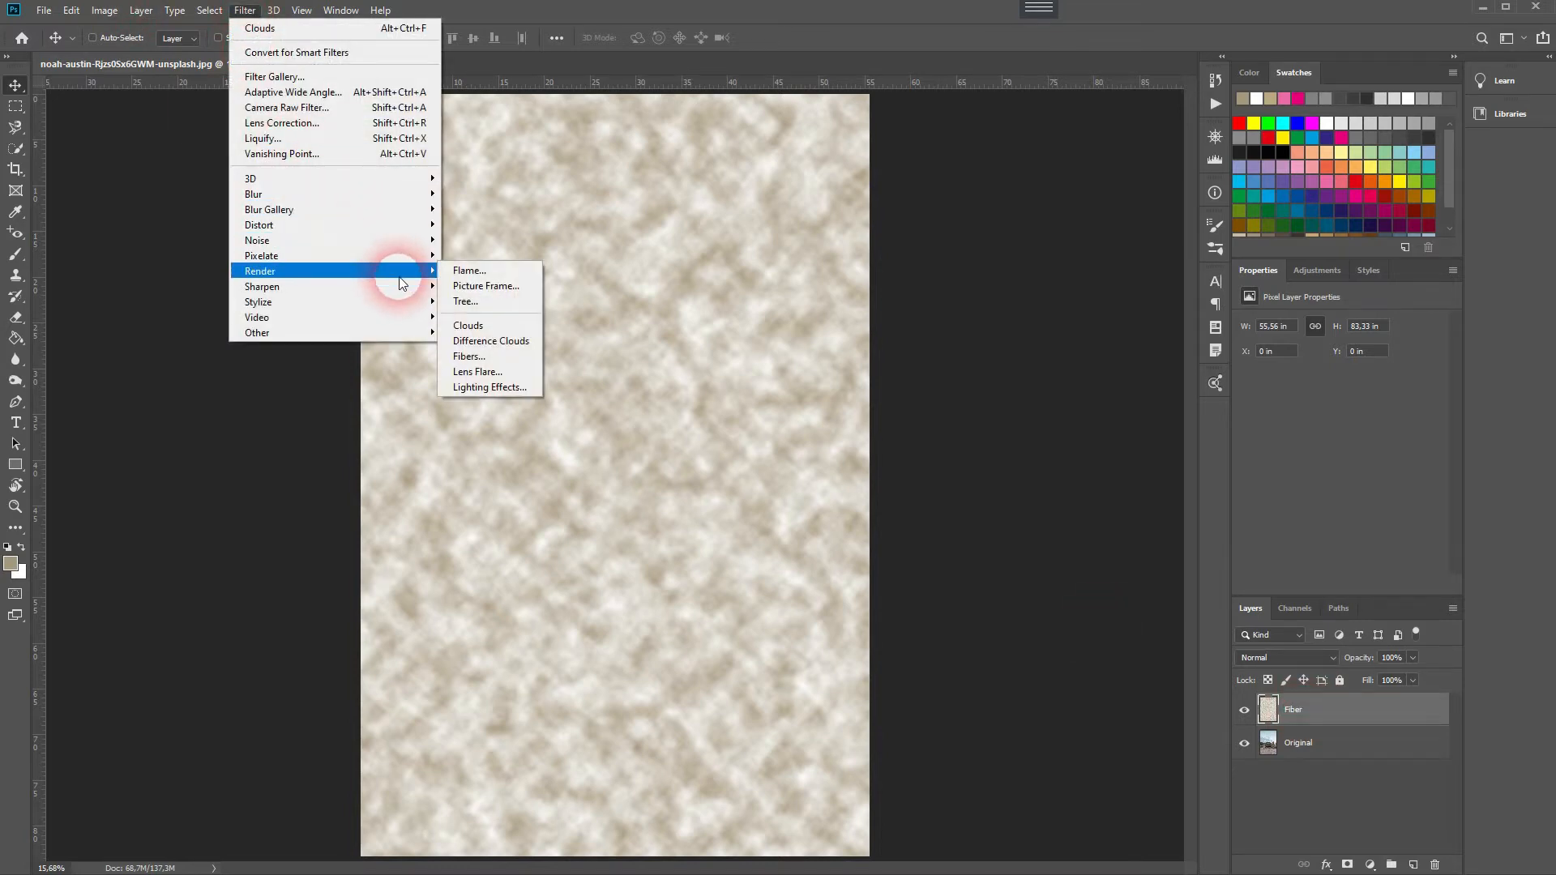
{"action": "left_click", "coordinate": [515, 359]}
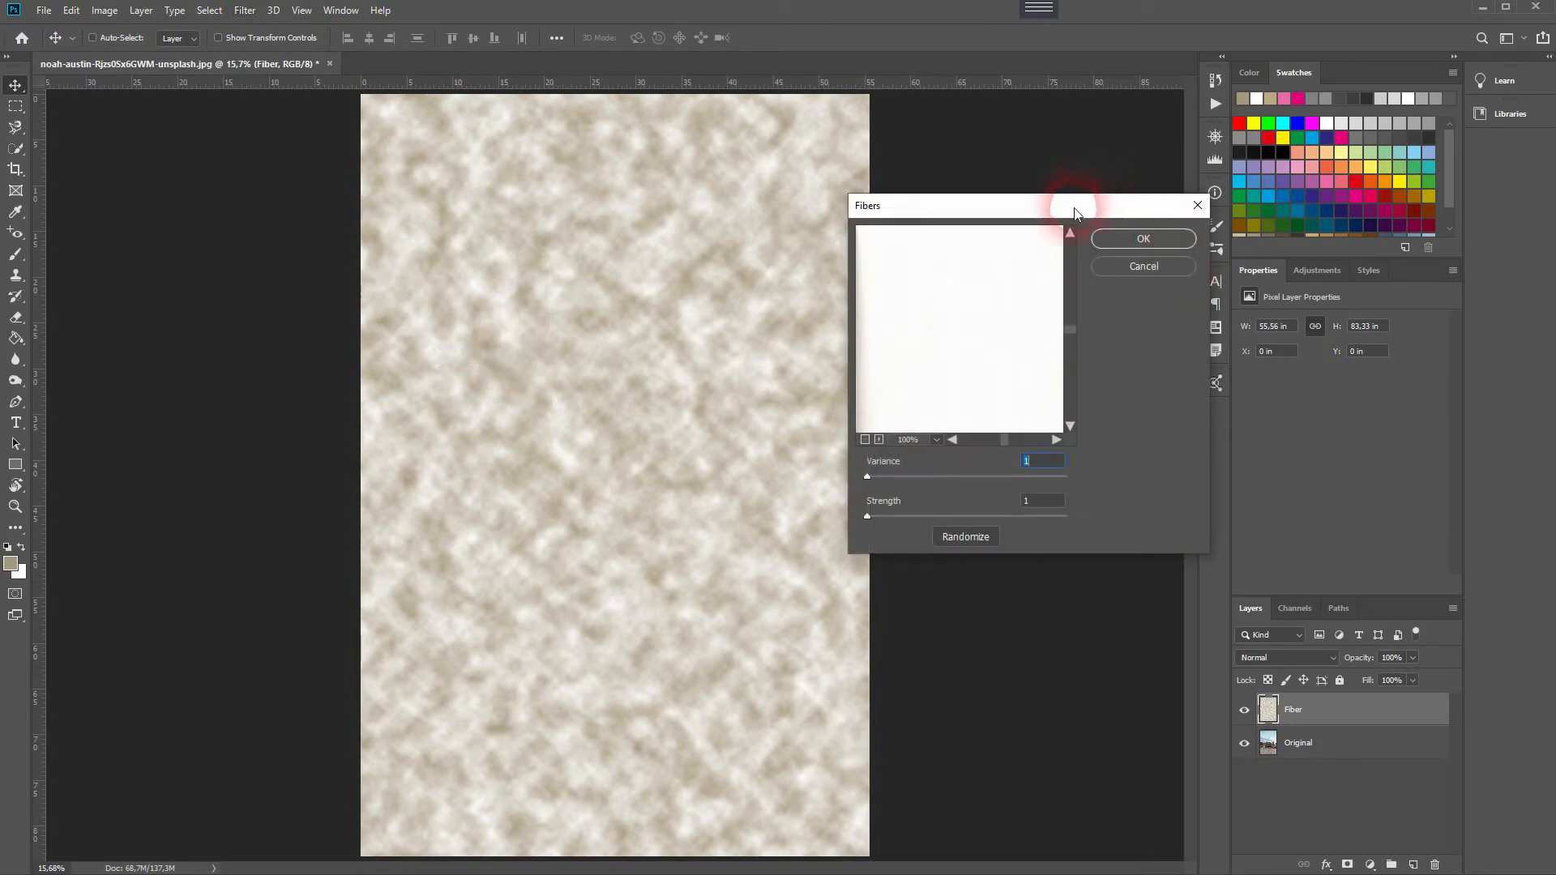
{"action": "left_click_drag", "start_coordinate": [1074, 213], "coordinate": [1145, 222]}
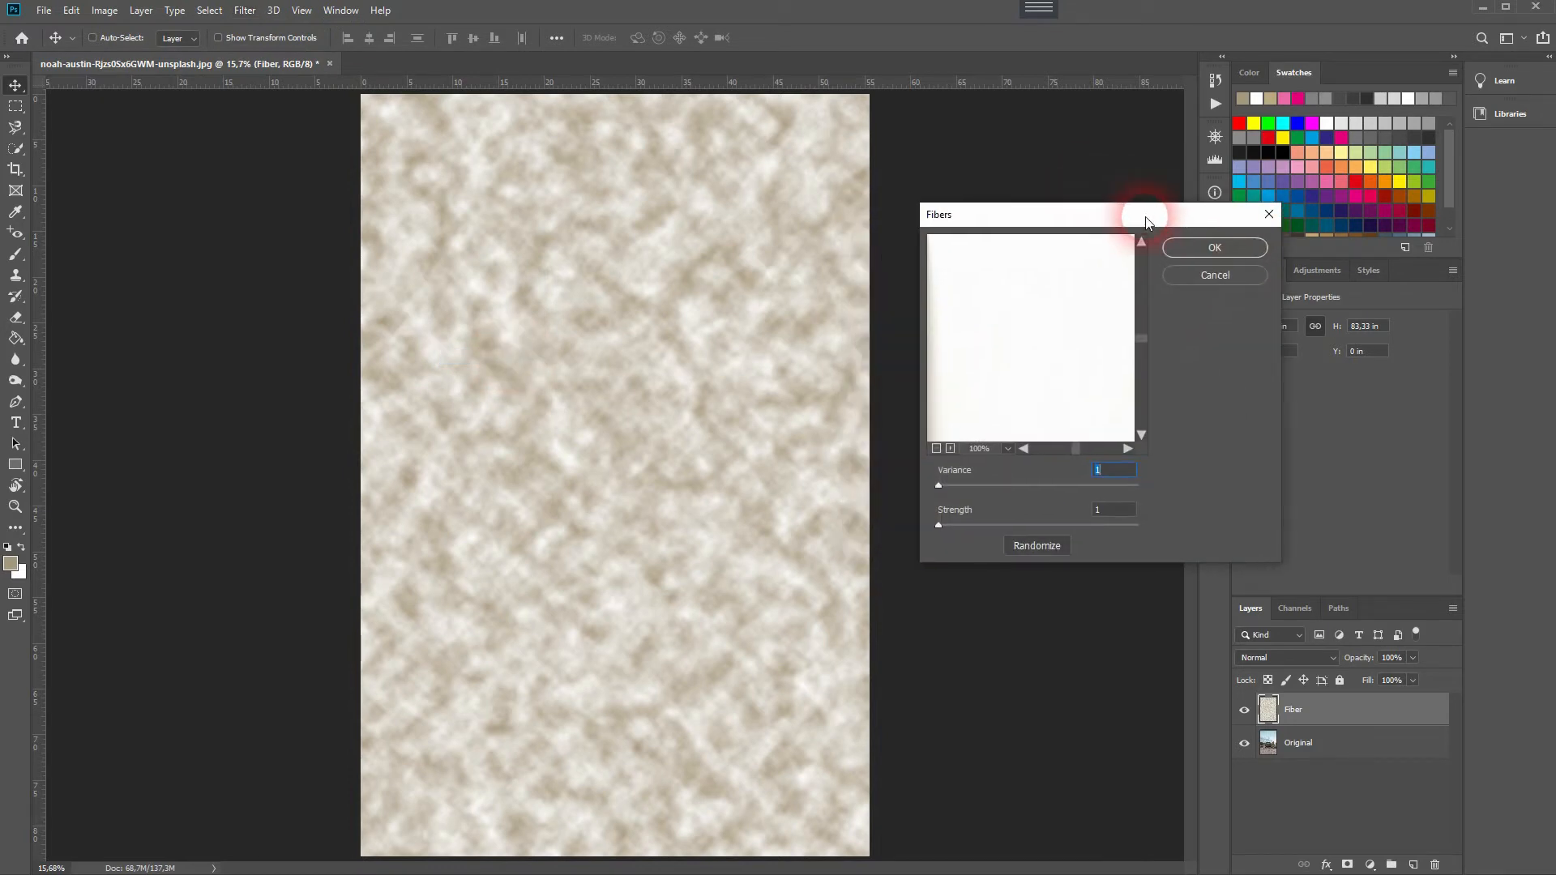
{"action": "left_click", "coordinate": [936, 448]}
{"action": "left_click", "coordinate": [936, 448]}
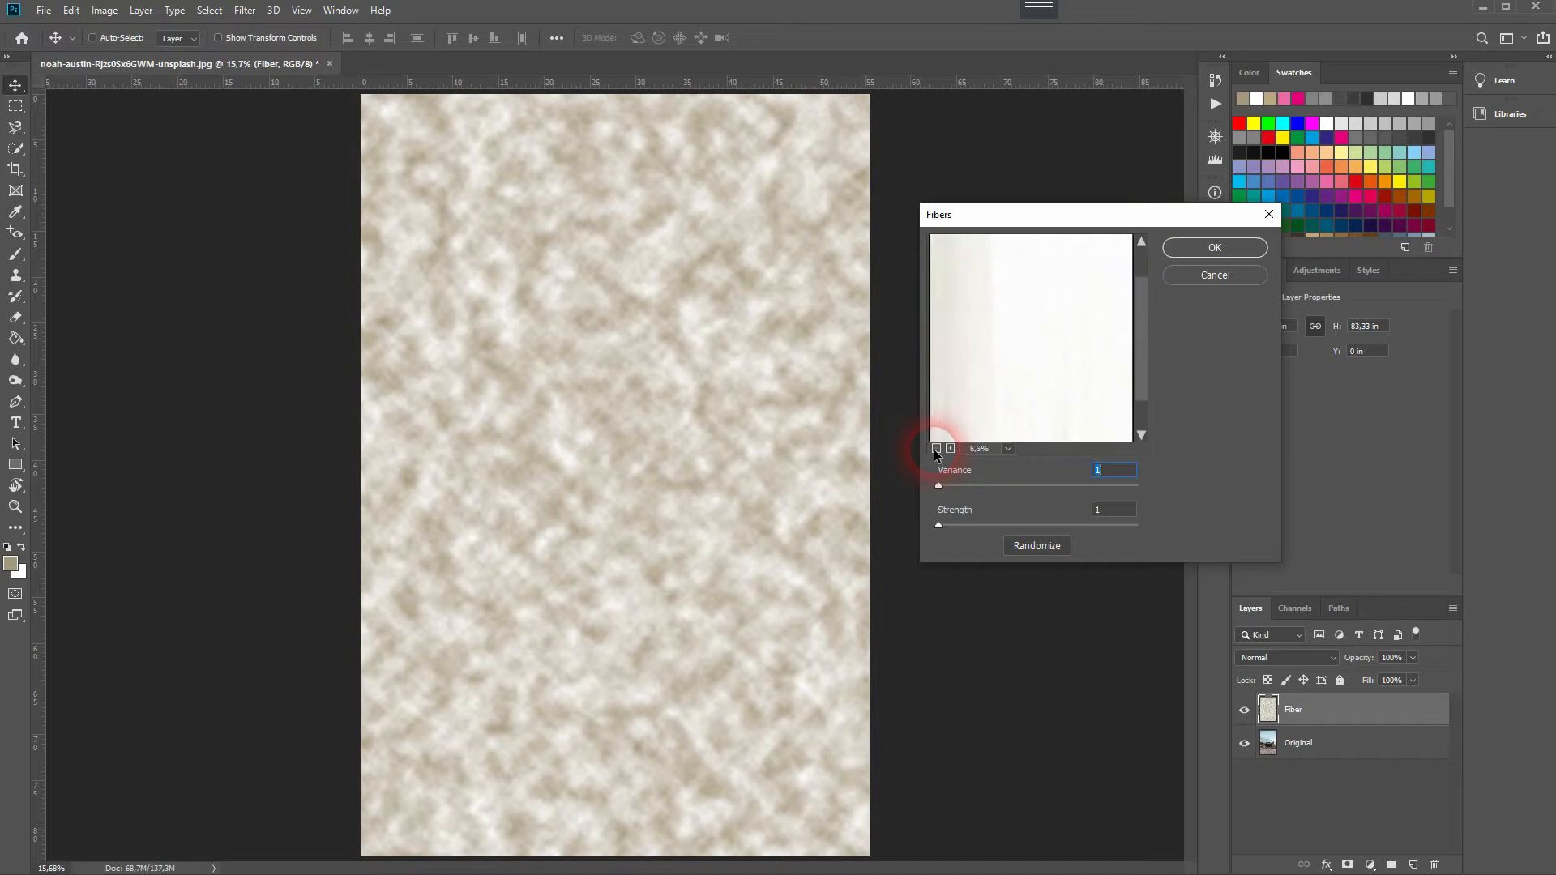
{"action": "left_click", "coordinate": [936, 448]}
{"action": "left_click", "coordinate": [936, 448]}
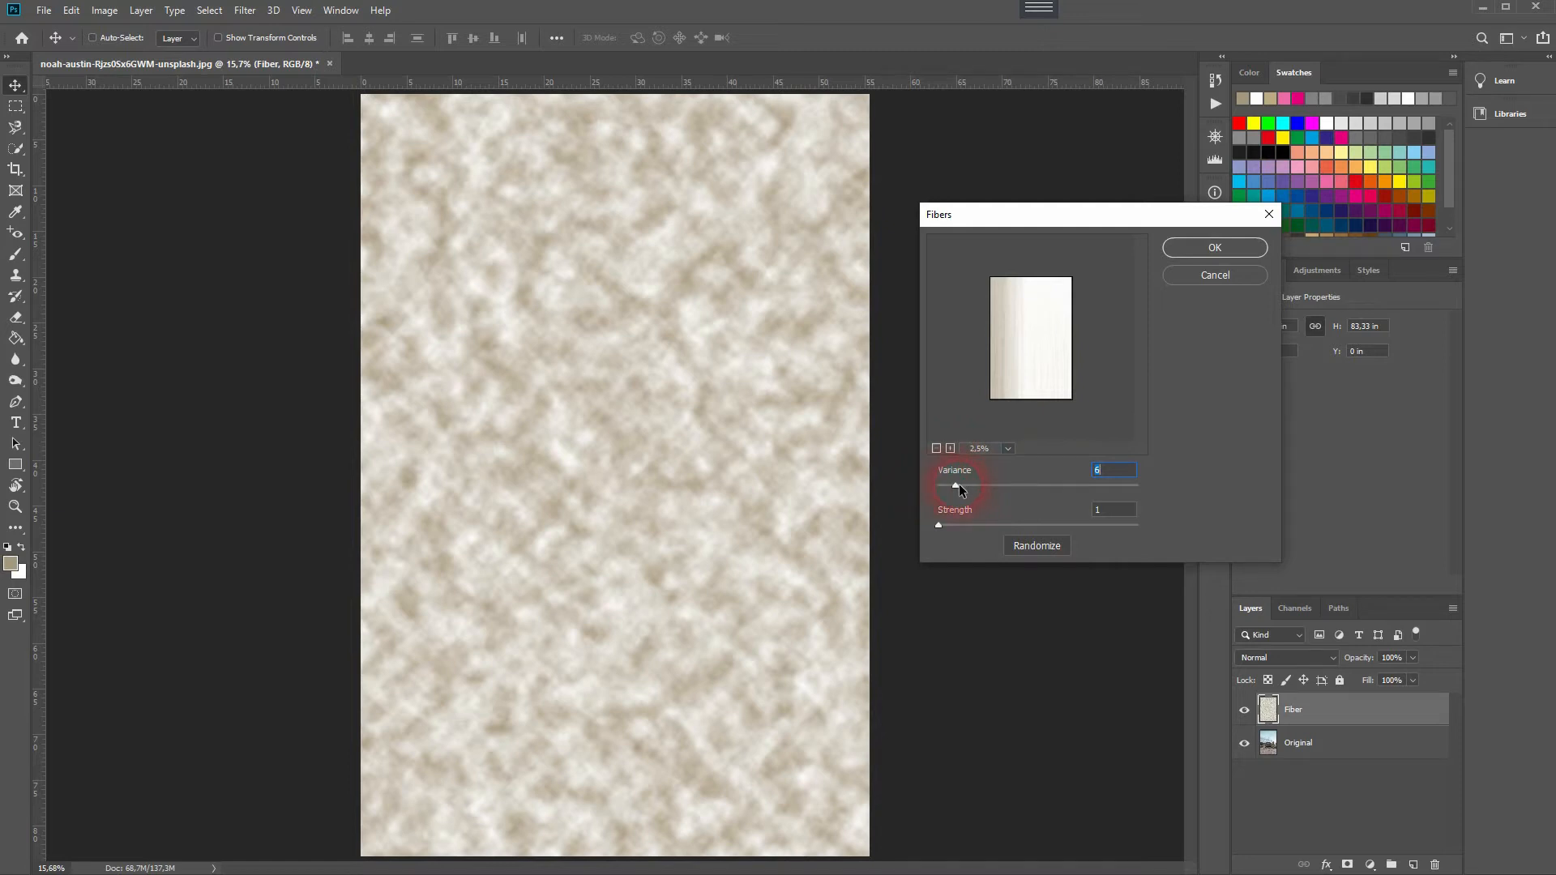
- Try a variance of 11 and a strength of 29 for the fibers, and return both values to 1
{"action": "left_click_drag", "start_coordinate": [959, 484], "coordinate": [970, 483]}
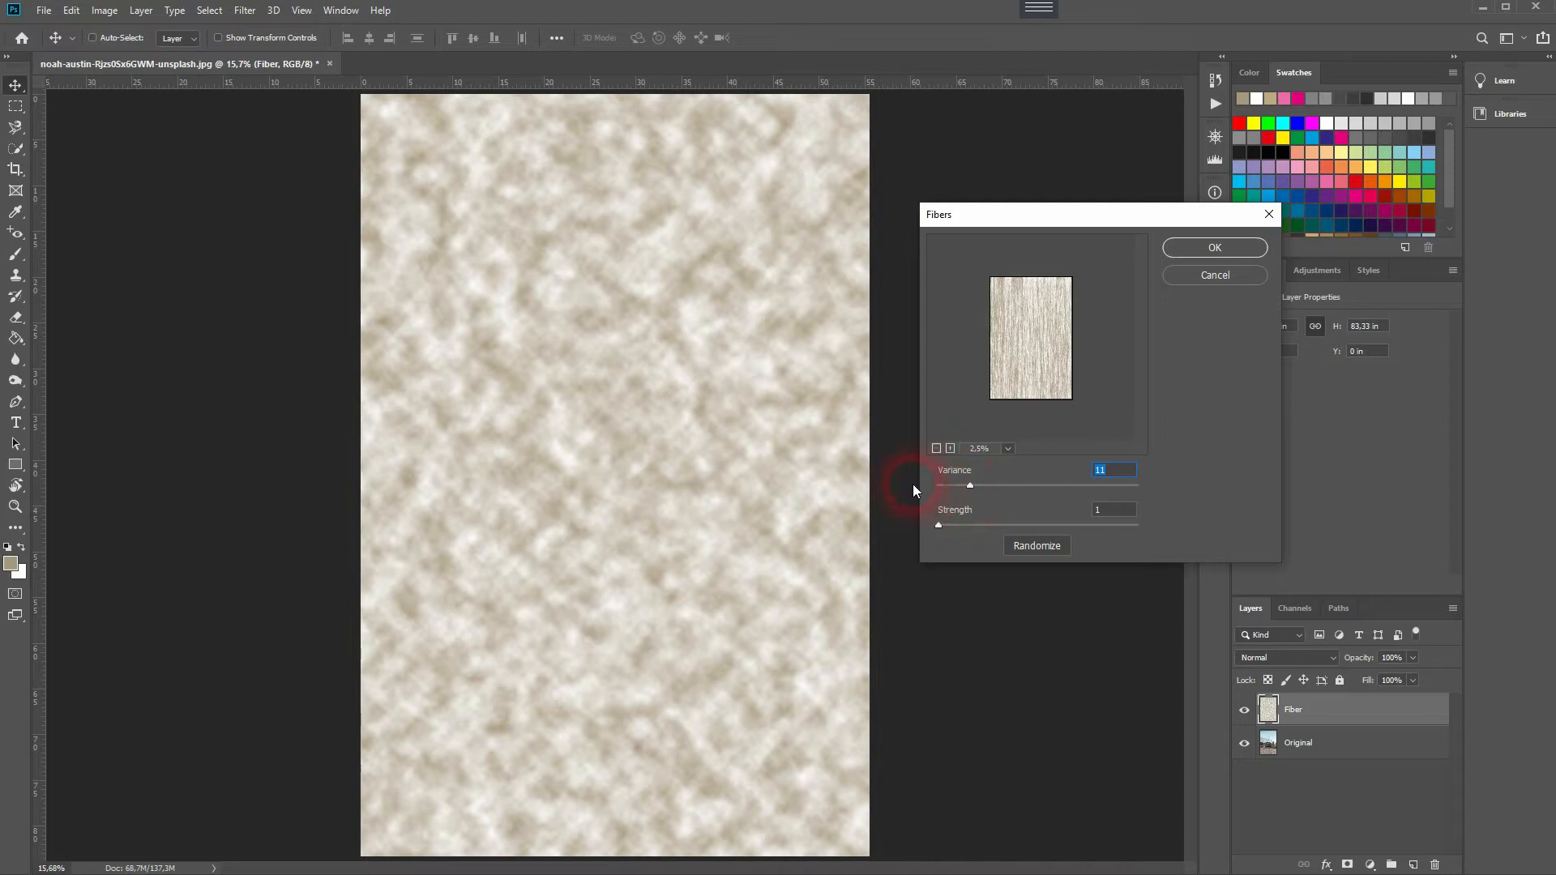
{"action": "left_click_drag", "start_coordinate": [971, 485], "coordinate": [1009, 526]}
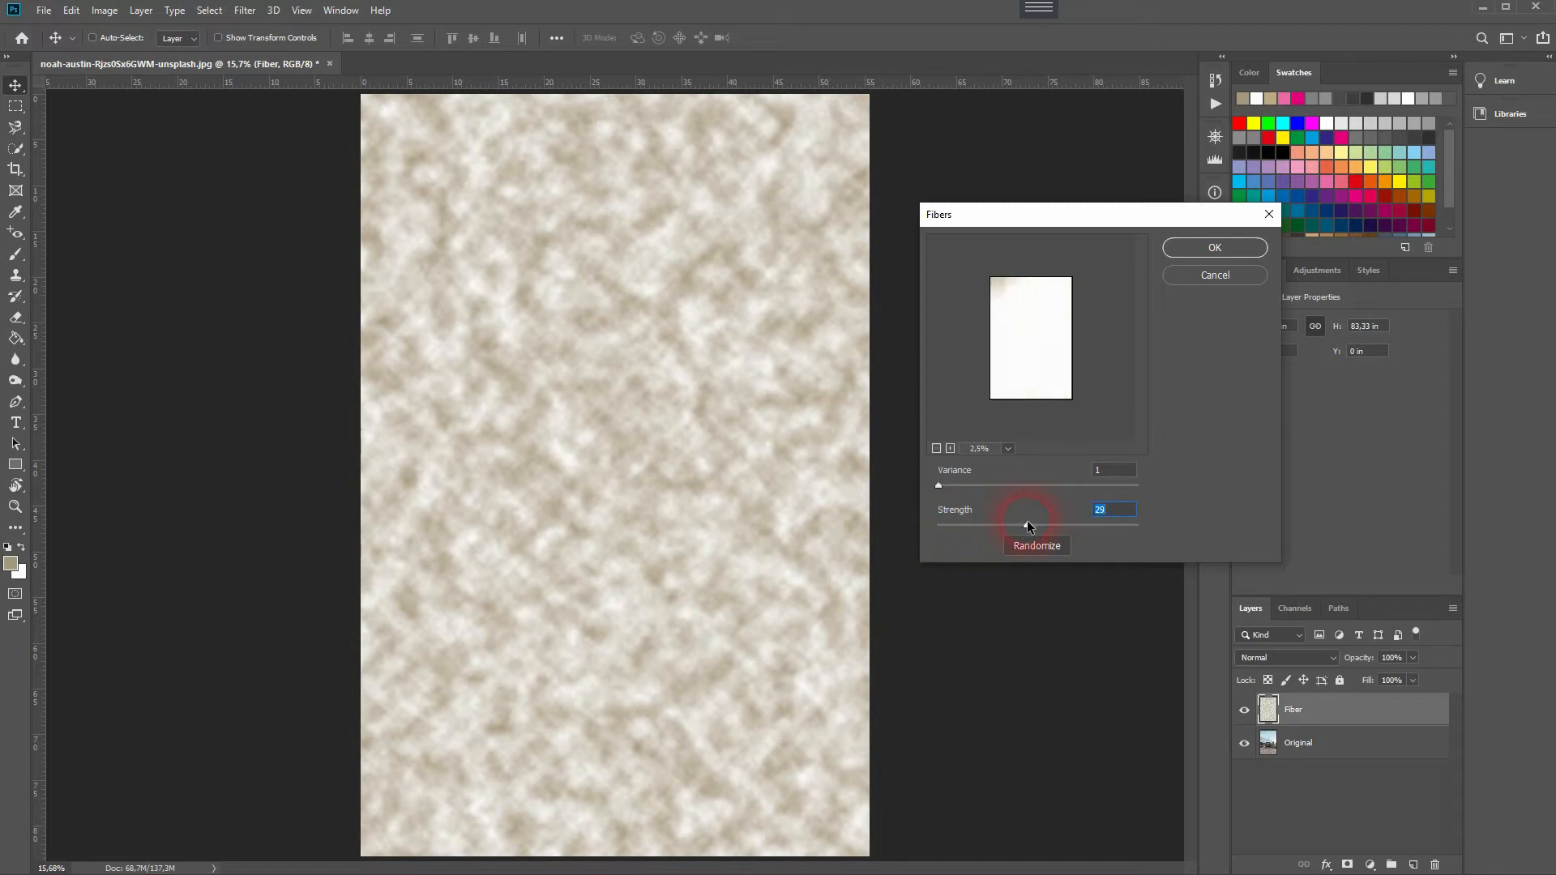
{"action": "left_click_drag", "start_coordinate": [1029, 525], "coordinate": [951, 528]}
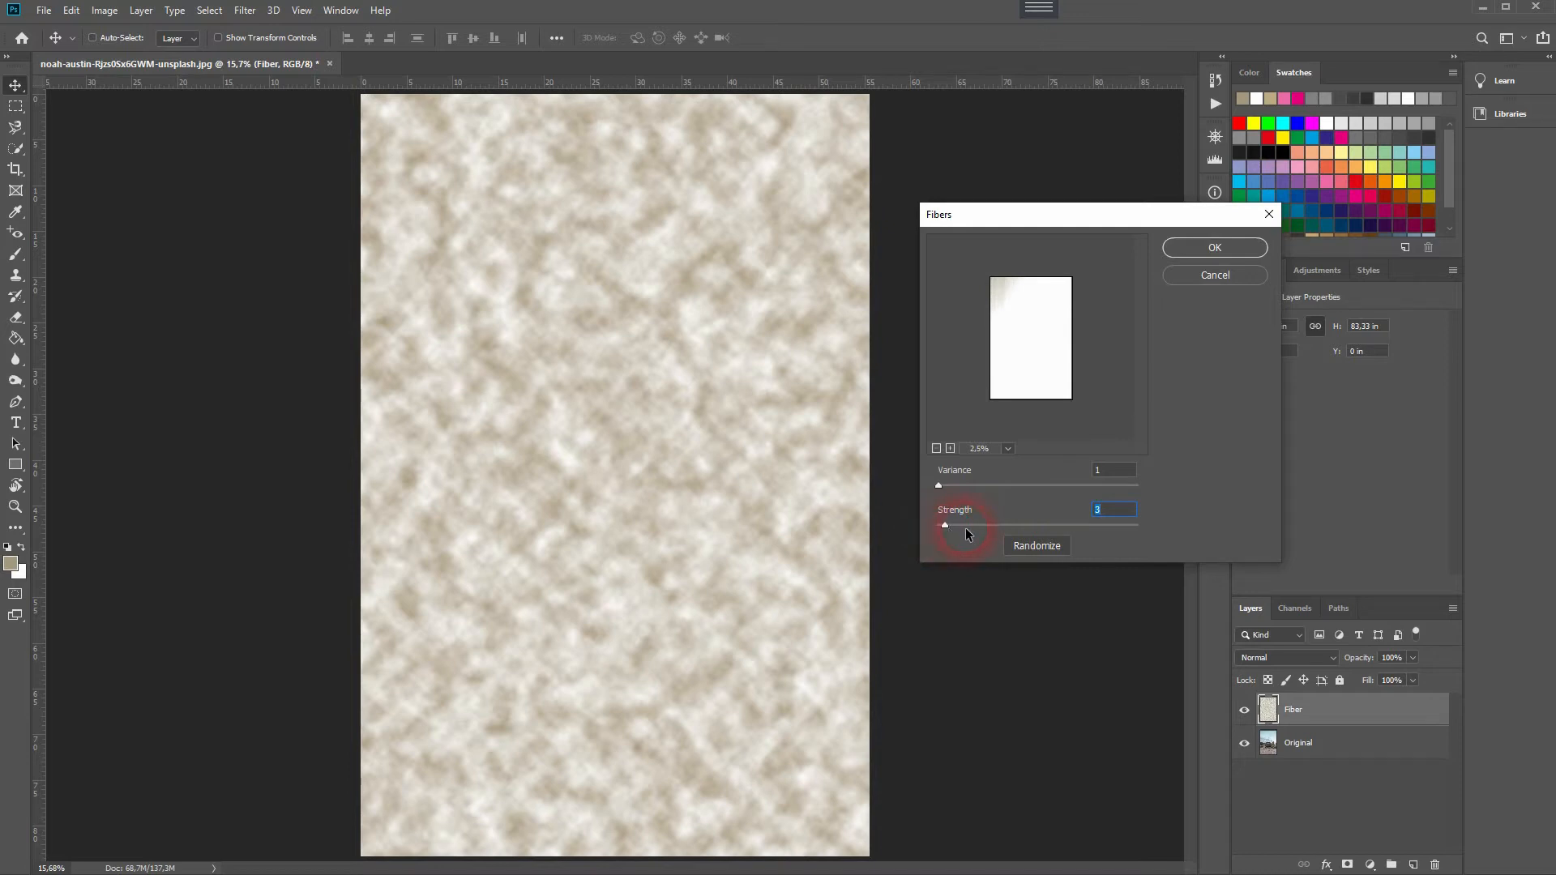
{"action": "left_click", "coordinate": [1044, 548]}
{"action": "left_click", "coordinate": [1043, 548]}
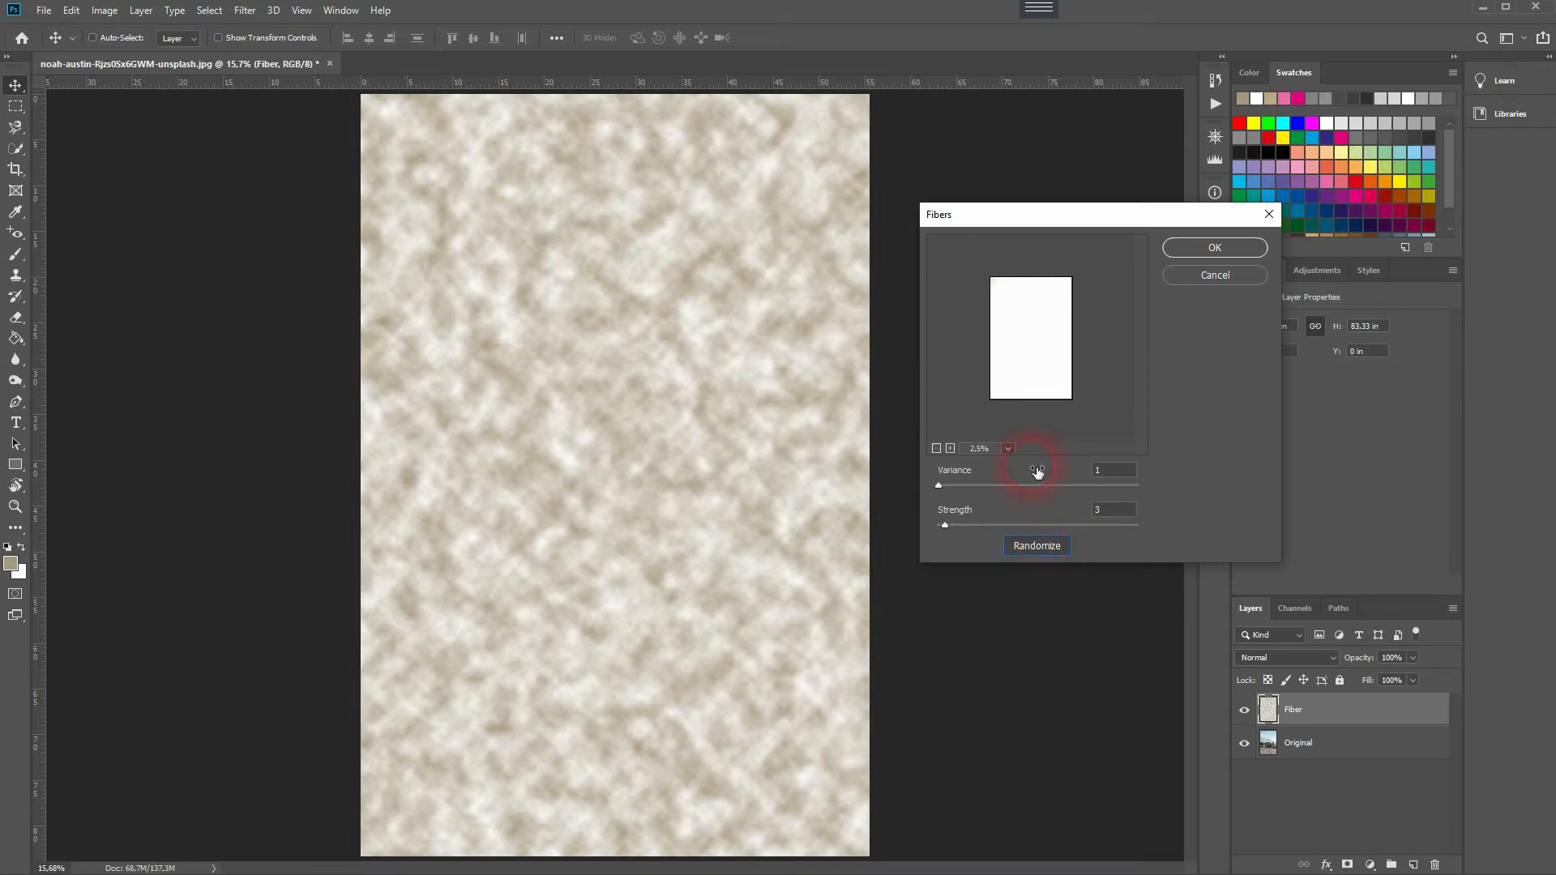
{"action": "left_click_drag", "start_coordinate": [945, 525], "coordinate": [938, 525]}
- Randomize the fiber pattern at variance 1 and strength 1 until it shows faint vertical streaks, and apply the filter
{"action": "left_click", "coordinate": [1043, 546]}
{"action": "left_click", "coordinate": [1043, 546]}
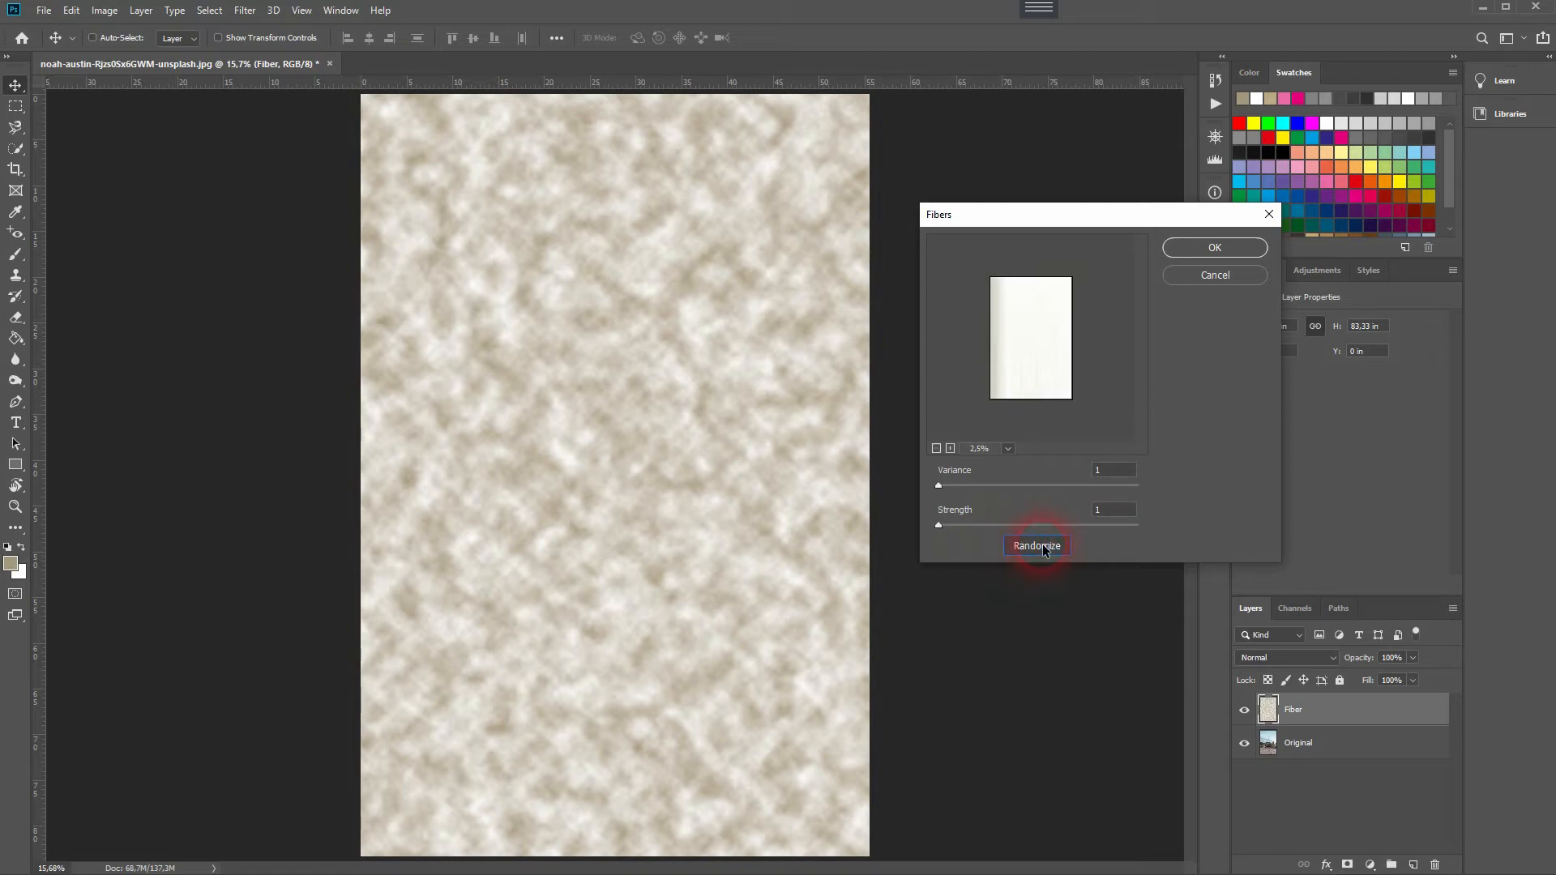
{"action": "left_click", "coordinate": [952, 450]}
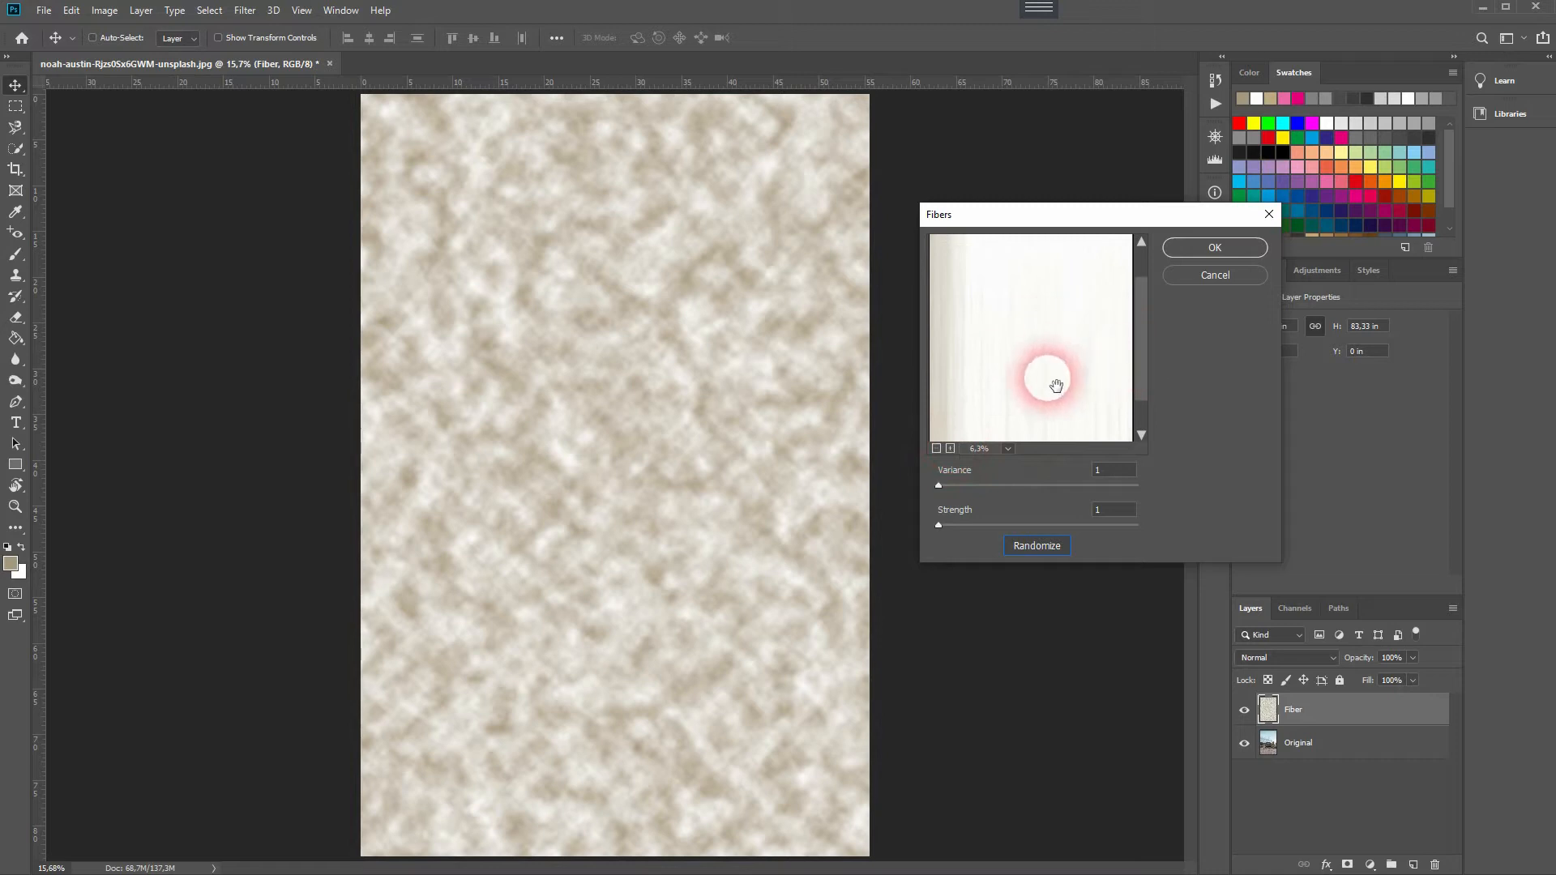
{"action": "left_click", "coordinate": [1054, 548]}
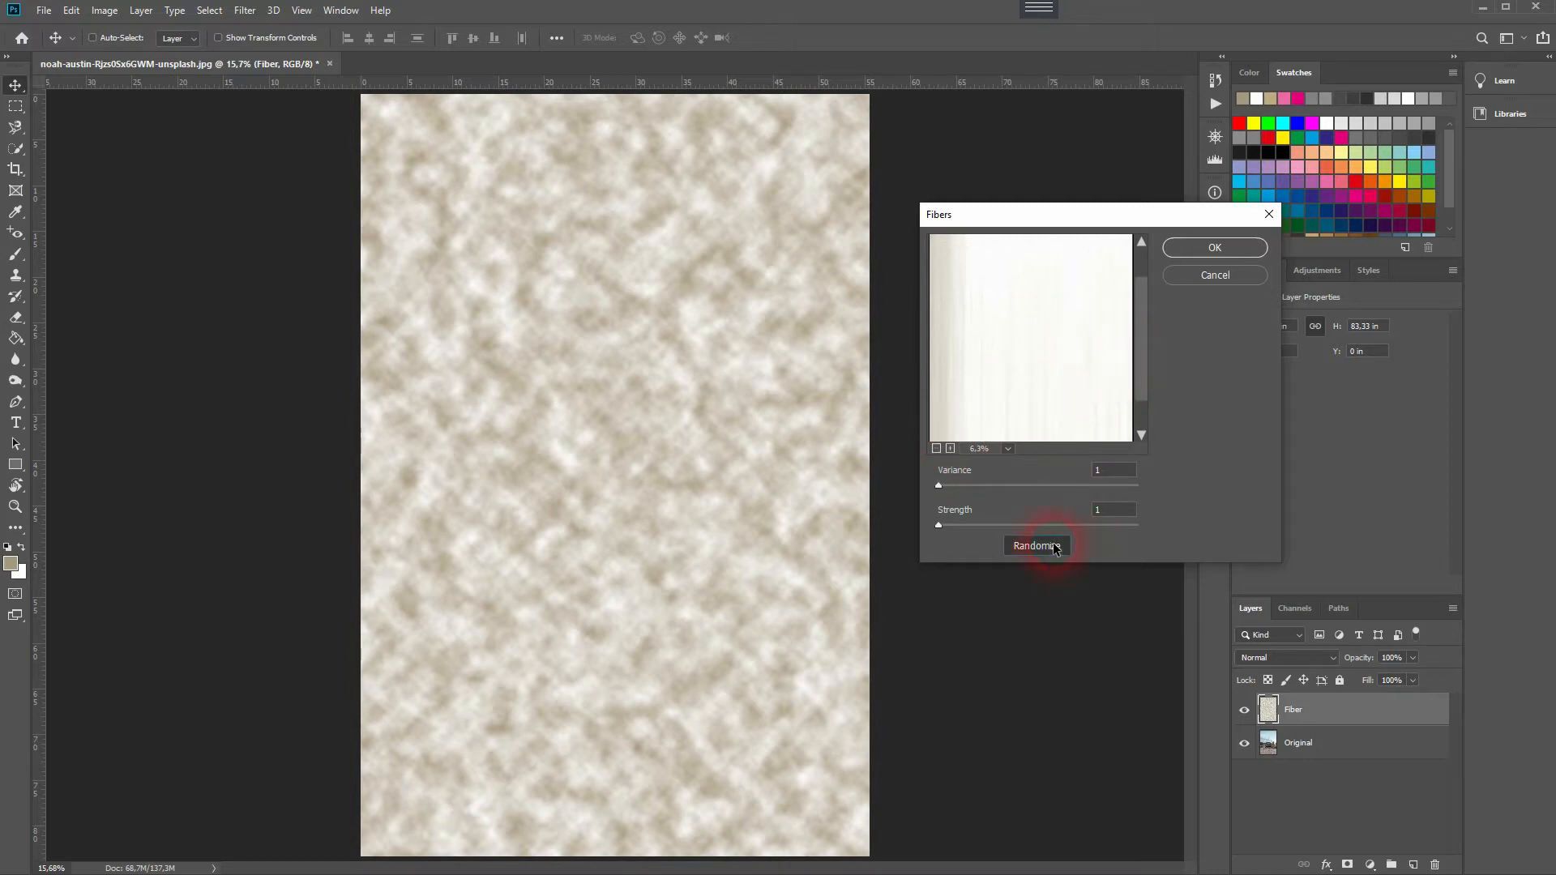
{"action": "left_click", "coordinate": [990, 382]}
{"action": "left_click", "coordinate": [1046, 548]}
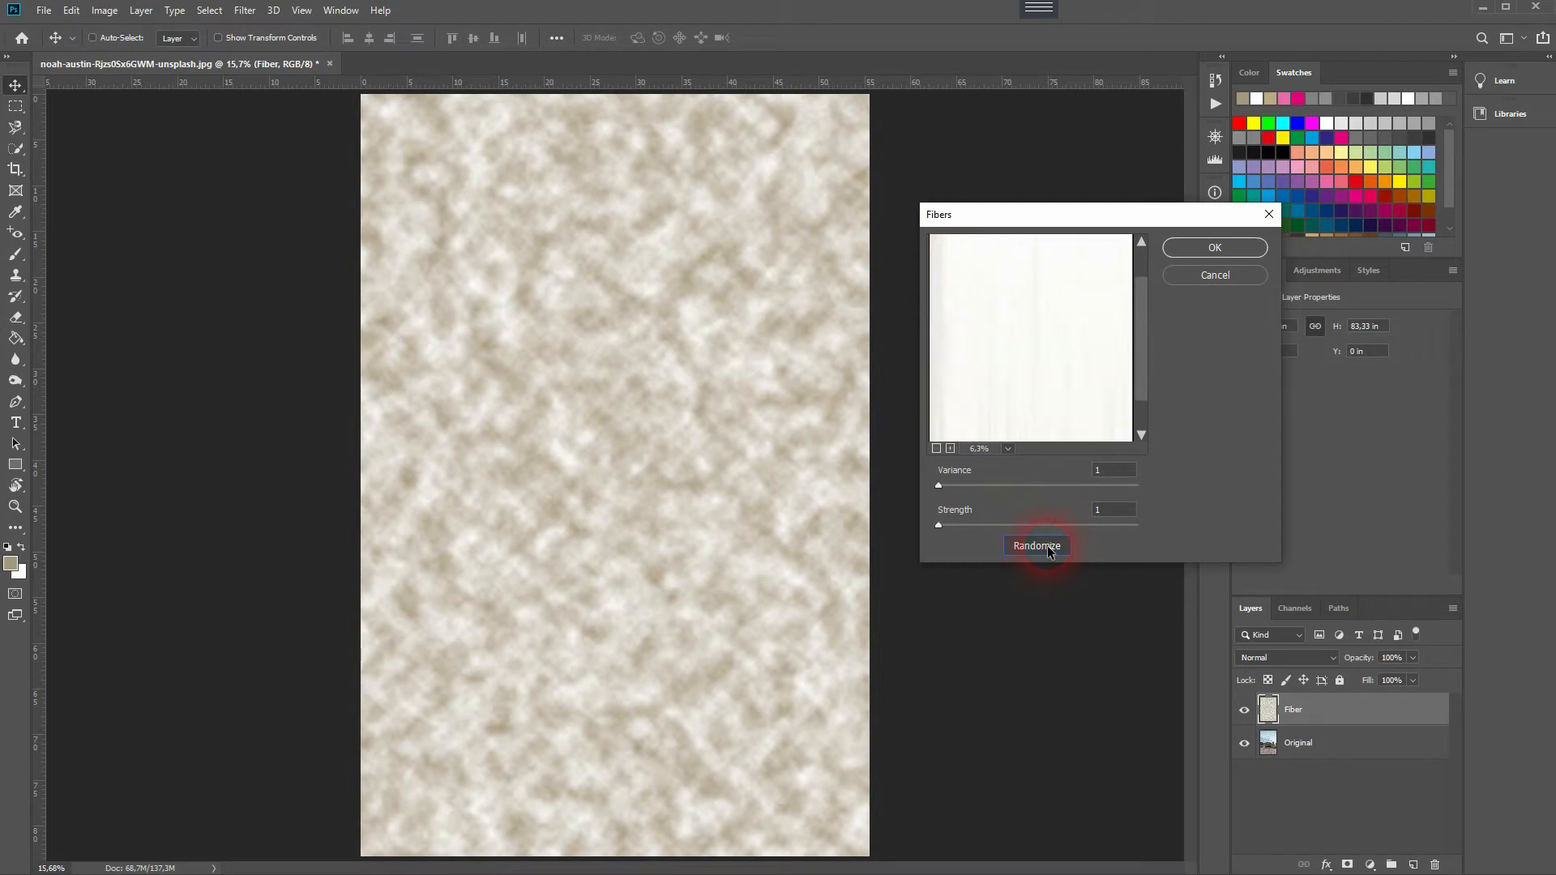
{"action": "left_click", "coordinate": [1047, 547]}
{"action": "left_click", "coordinate": [1046, 547]}
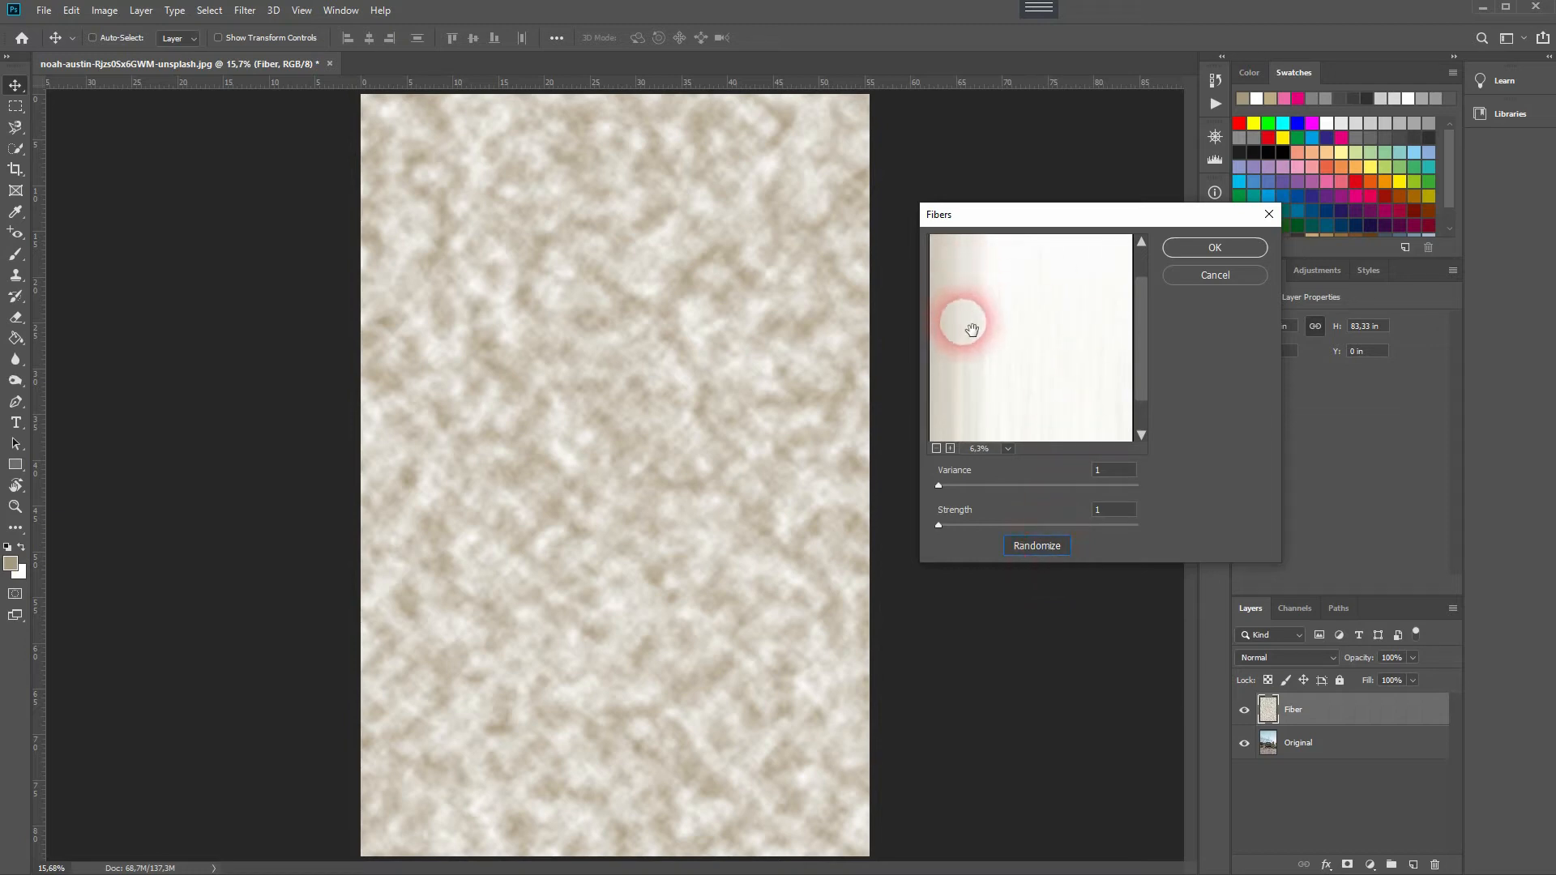
{"action": "left_click", "coordinate": [1040, 548]}
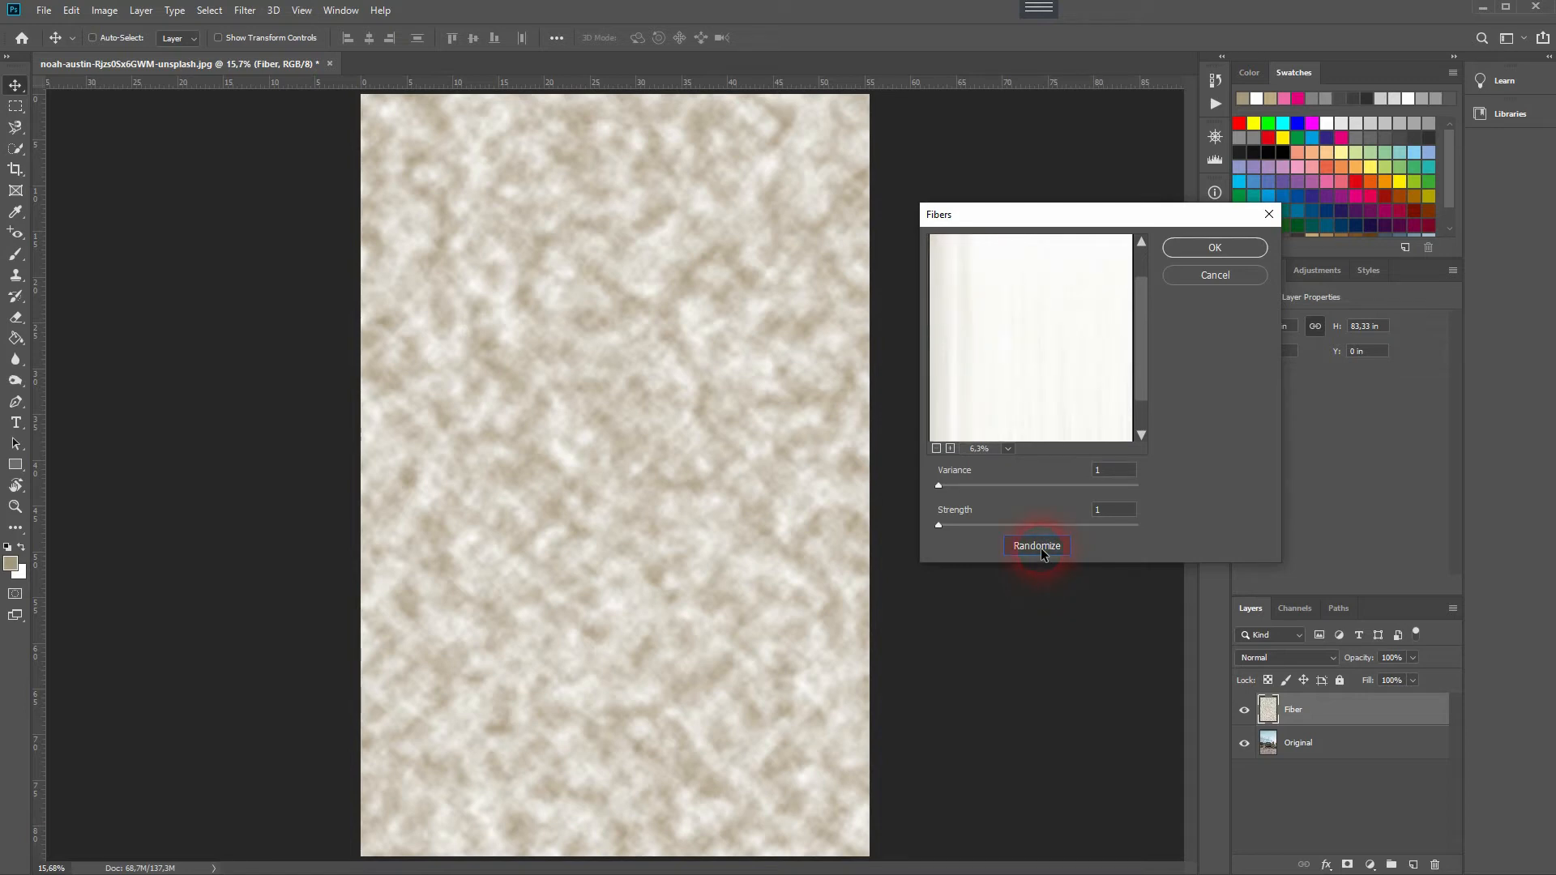
{"action": "left_click", "coordinate": [1216, 248]}
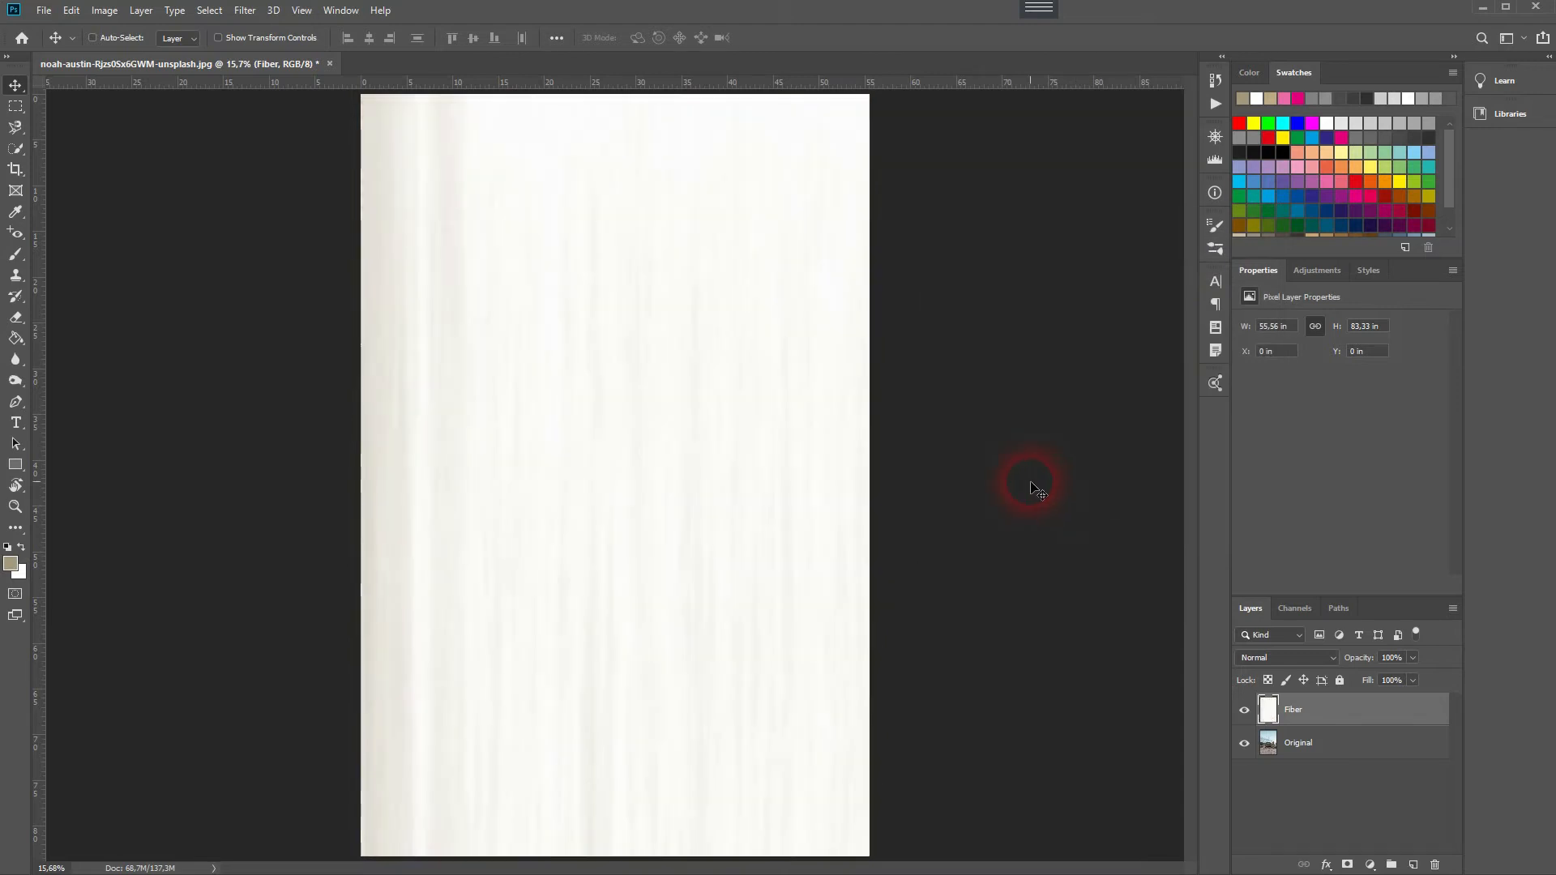
- Set the Fiber layer's blend mode to Multiply and its opacity to 39%
{"action": "left_click", "coordinate": [1299, 657]}
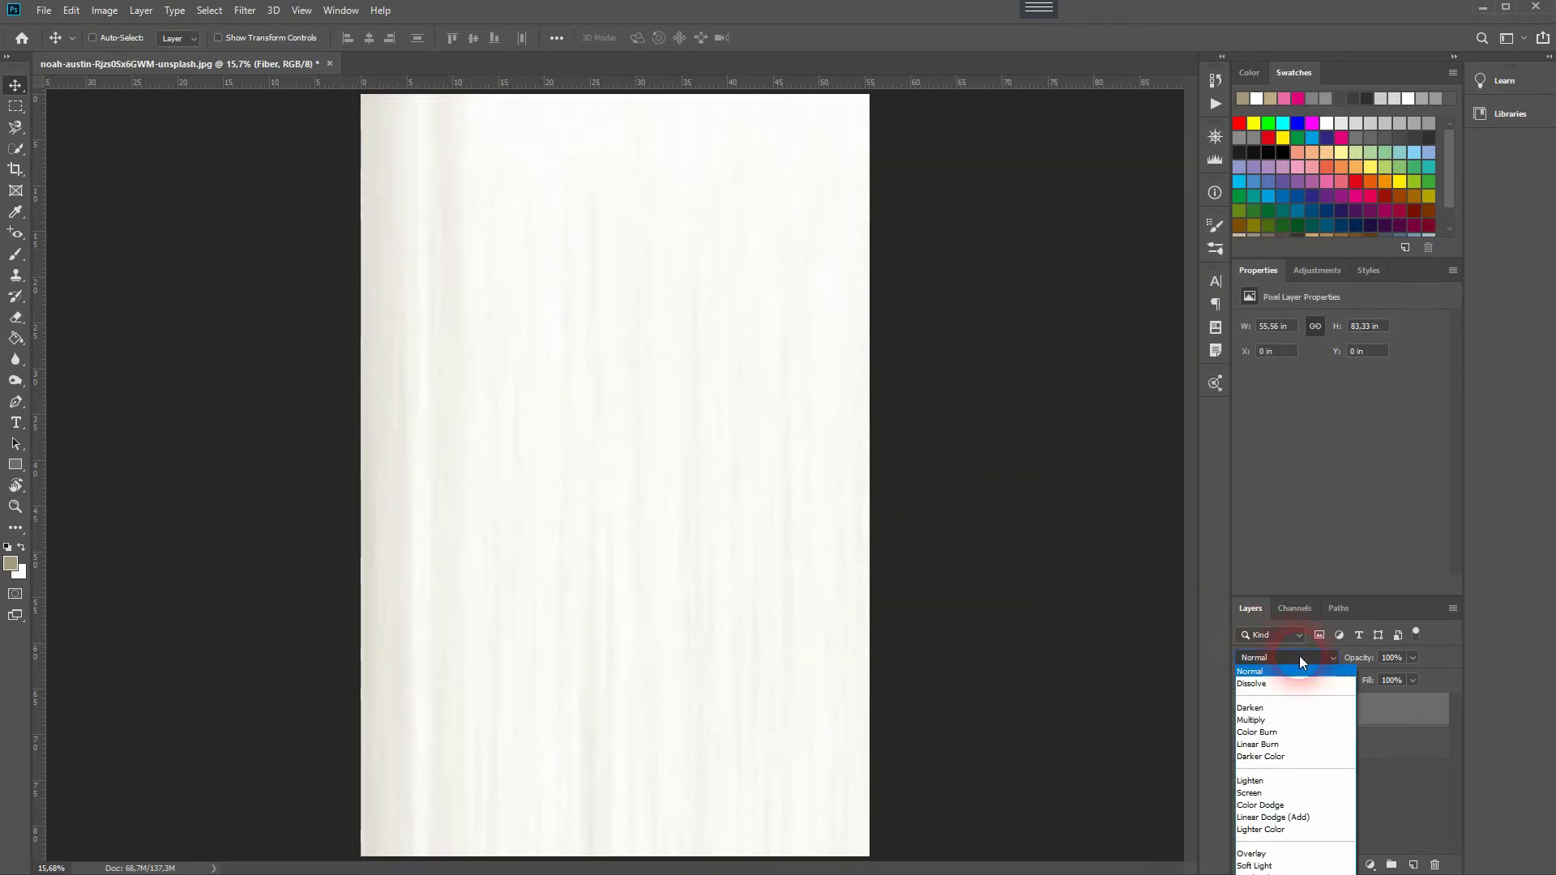
{"action": "left_click", "coordinate": [1308, 721]}
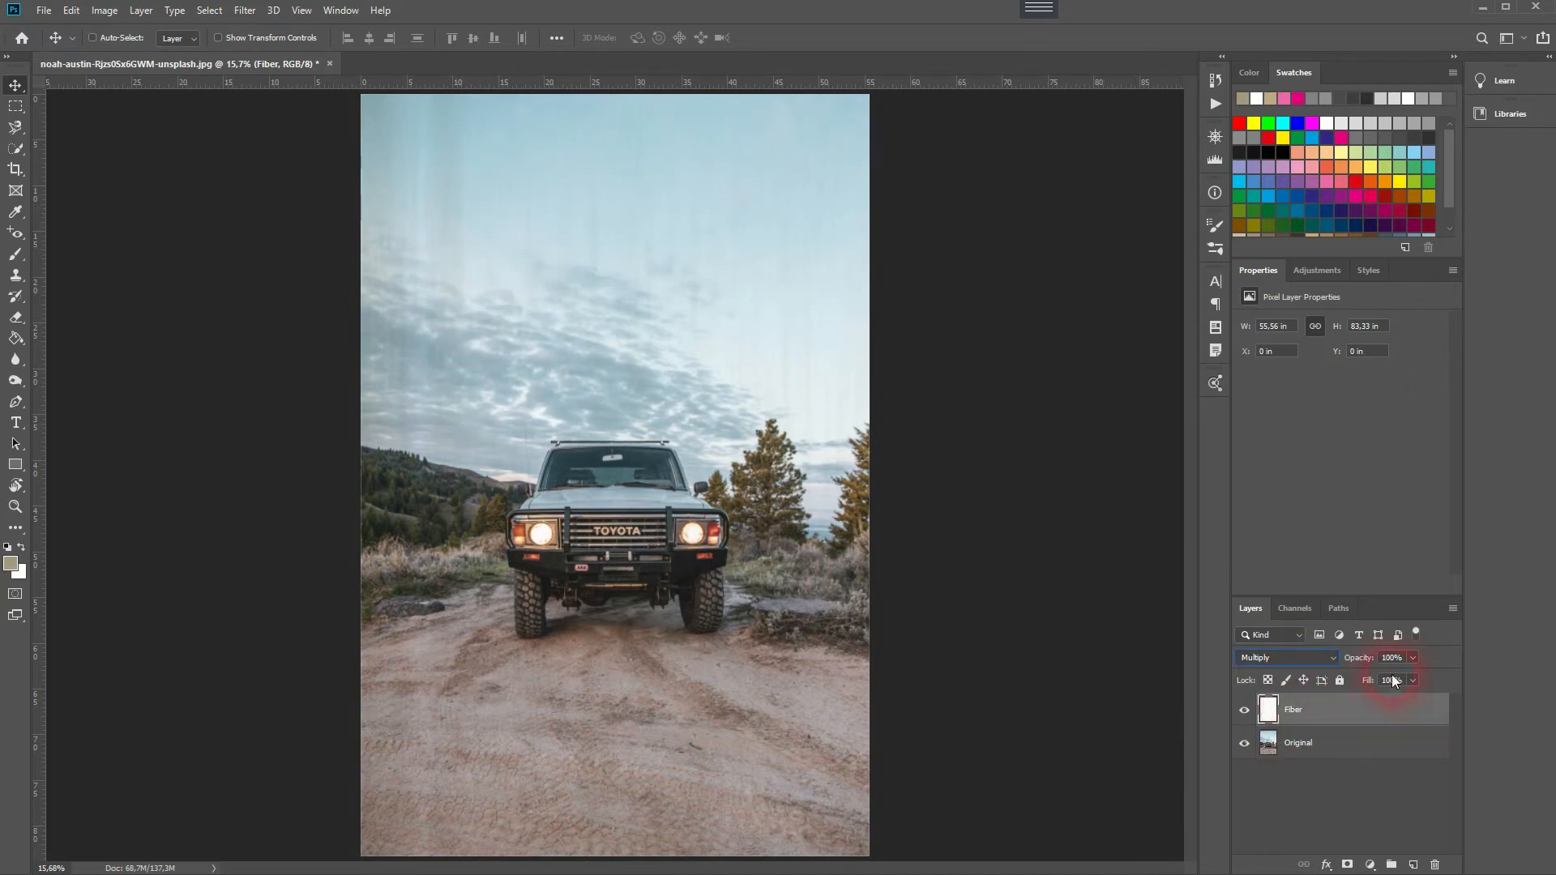
{"action": "left_click_drag", "start_coordinate": [1370, 665], "coordinate": [1320, 667]}
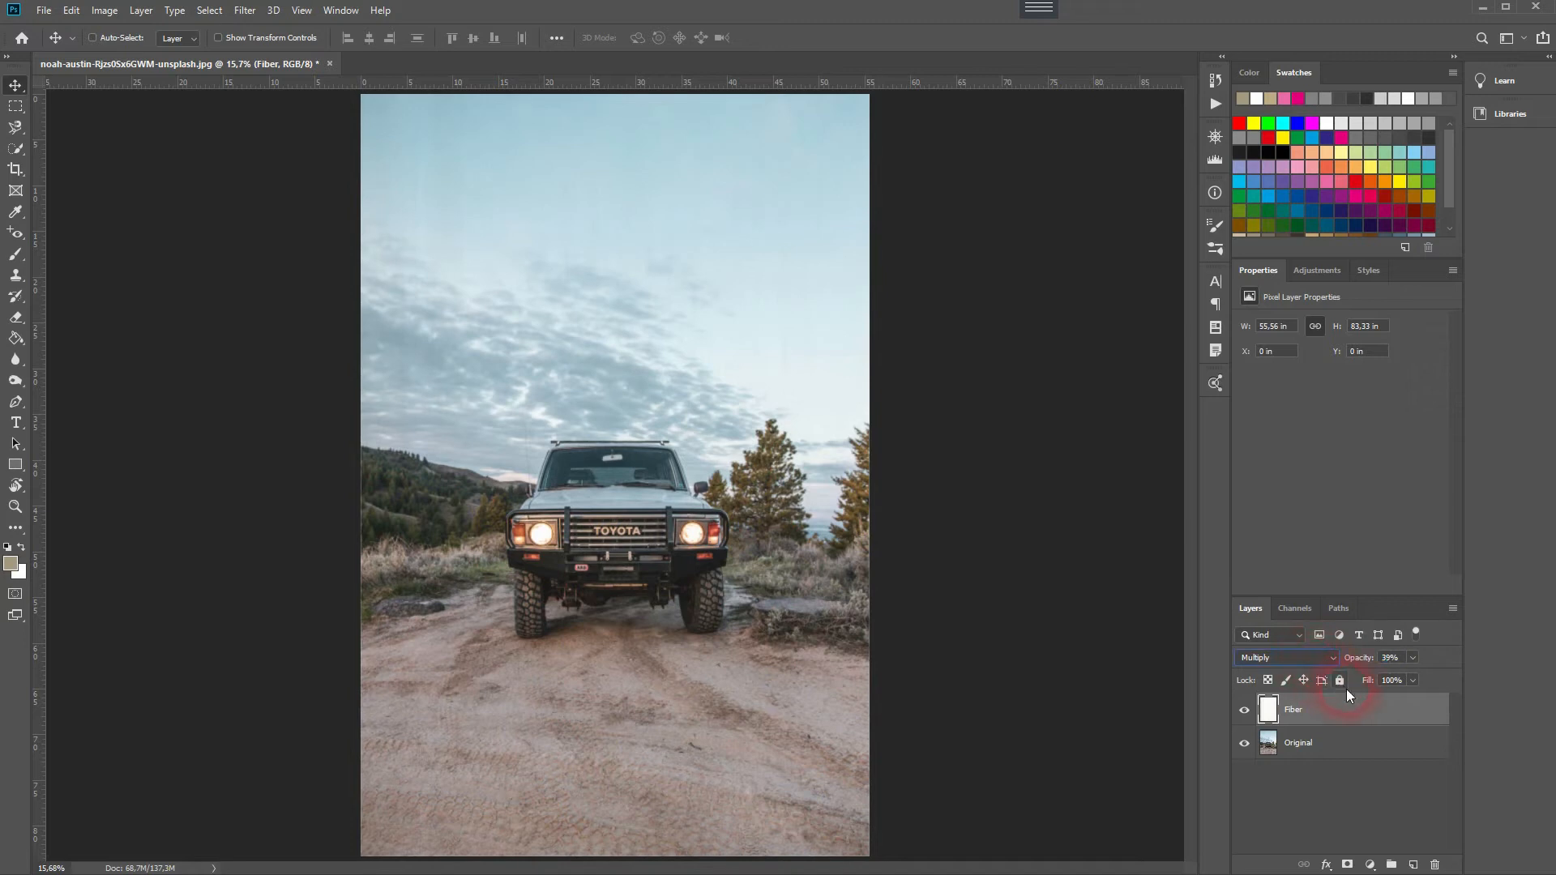
{"action": "left_click", "coordinate": [1332, 833]}
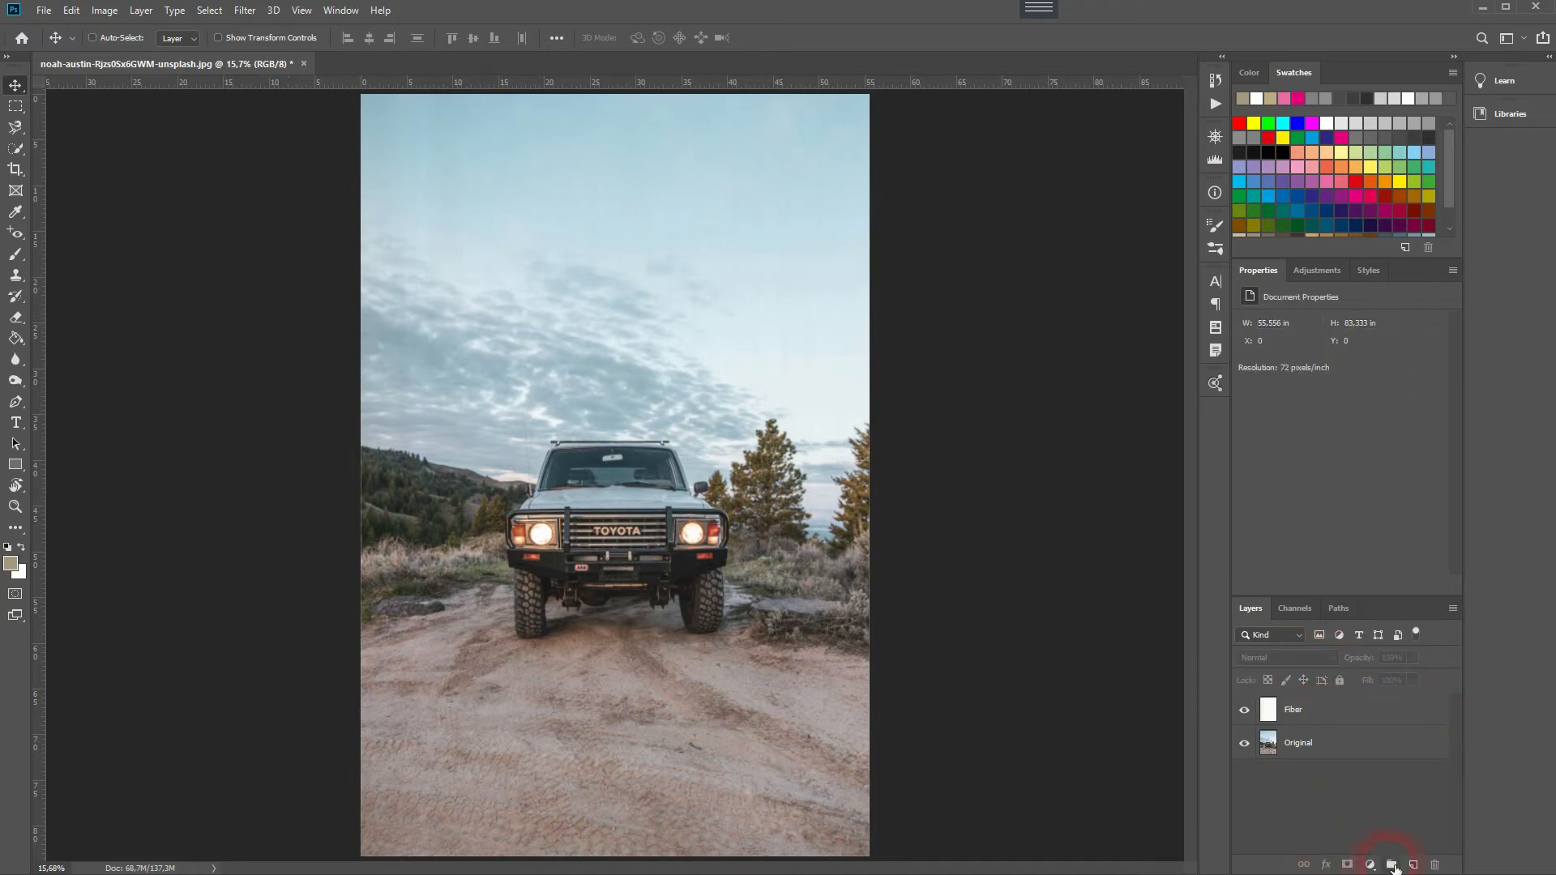
- Add a Gradient Map adjustment layer above the Fiber layer
{"action": "left_click", "coordinate": [1375, 708]}
{"action": "left_click", "coordinate": [1371, 865]}
{"action": "left_click", "coordinate": [1414, 843]}
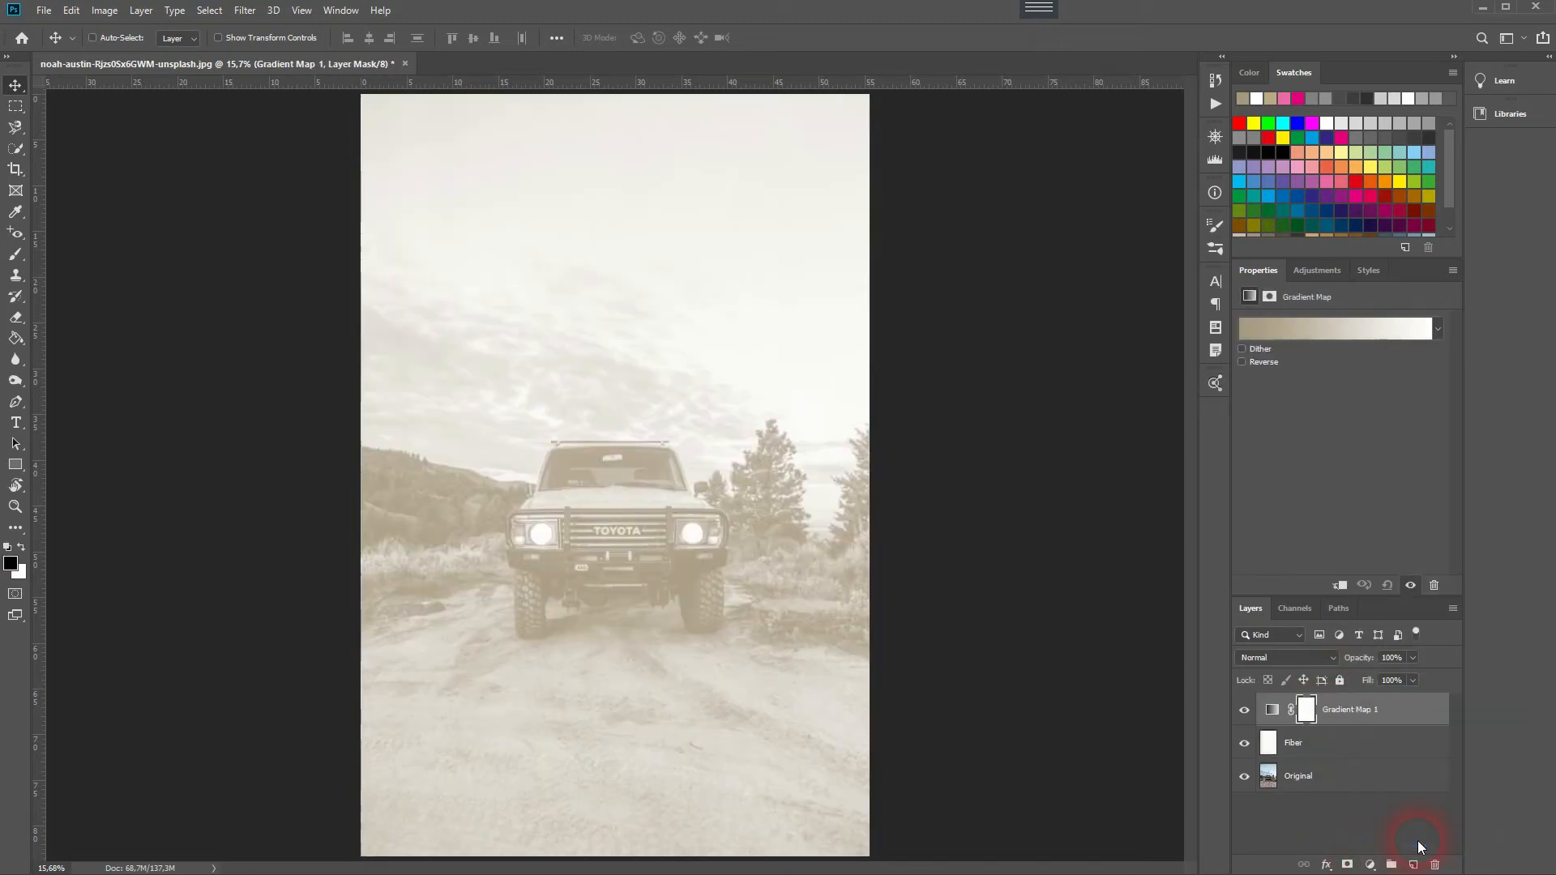
- Replace the gradient presets of the Gradient Map with the Special Effects set
{"action": "left_click", "coordinate": [1438, 328]}
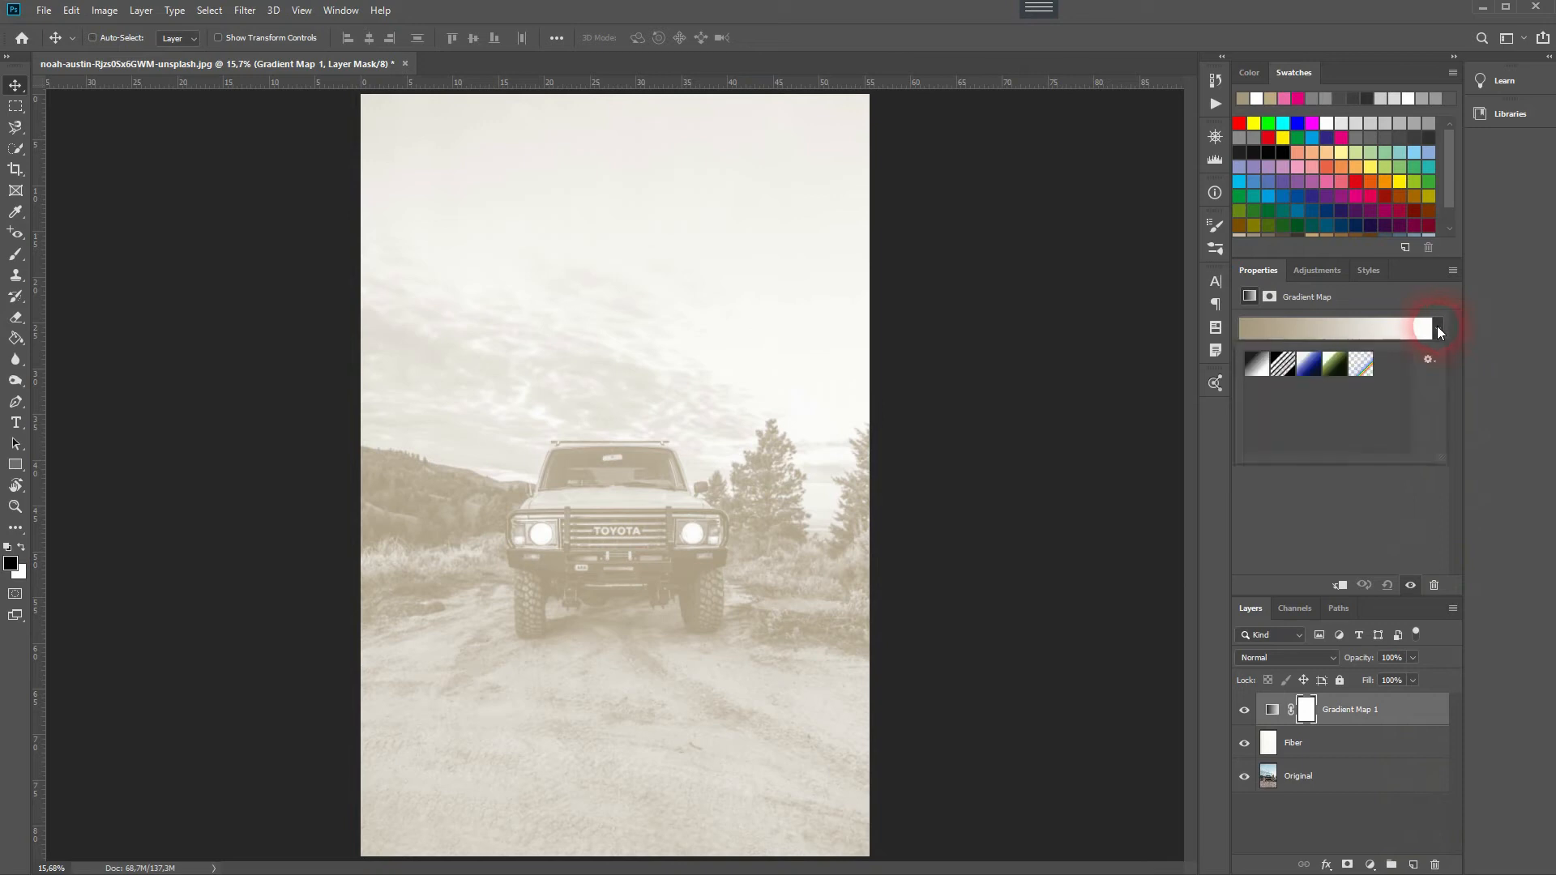
{"action": "left_click", "coordinate": [1428, 360]}
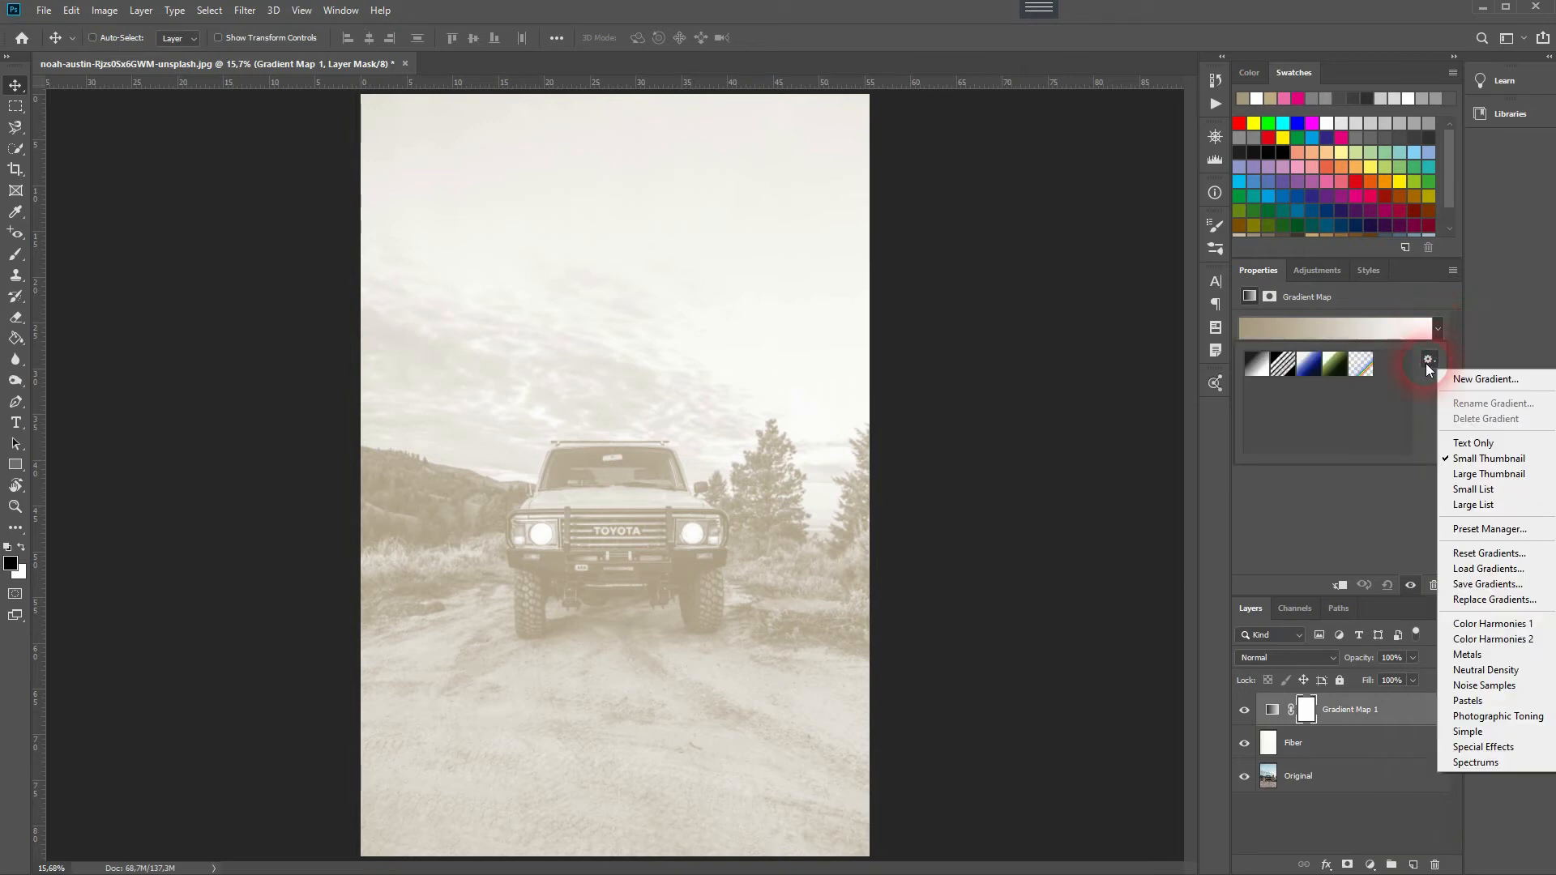
{"action": "left_click", "coordinate": [1488, 746]}
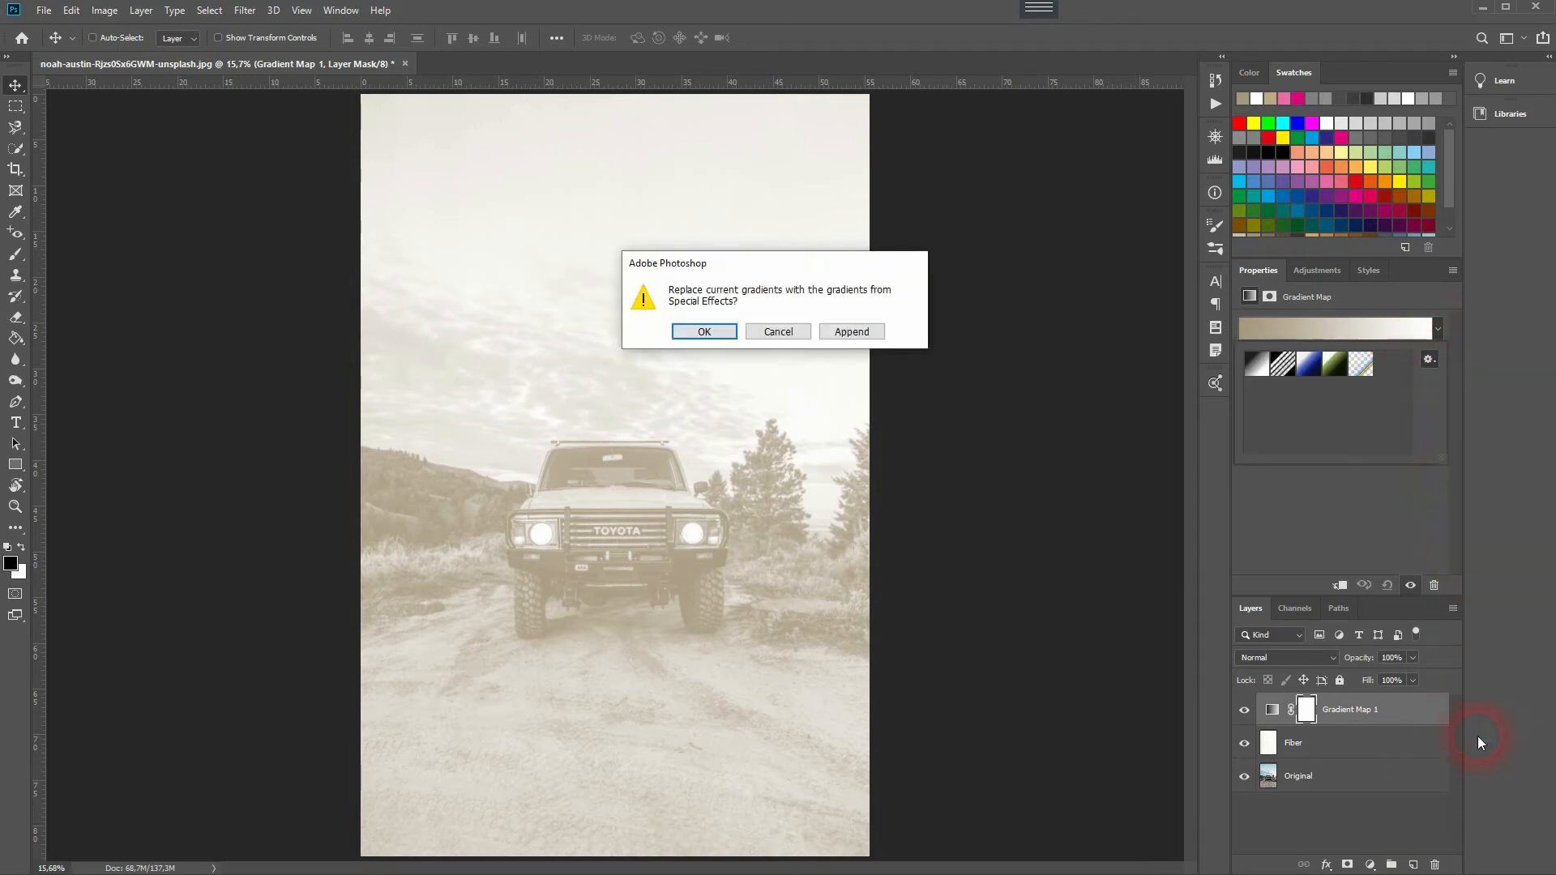
{"action": "left_click", "coordinate": [704, 331]}
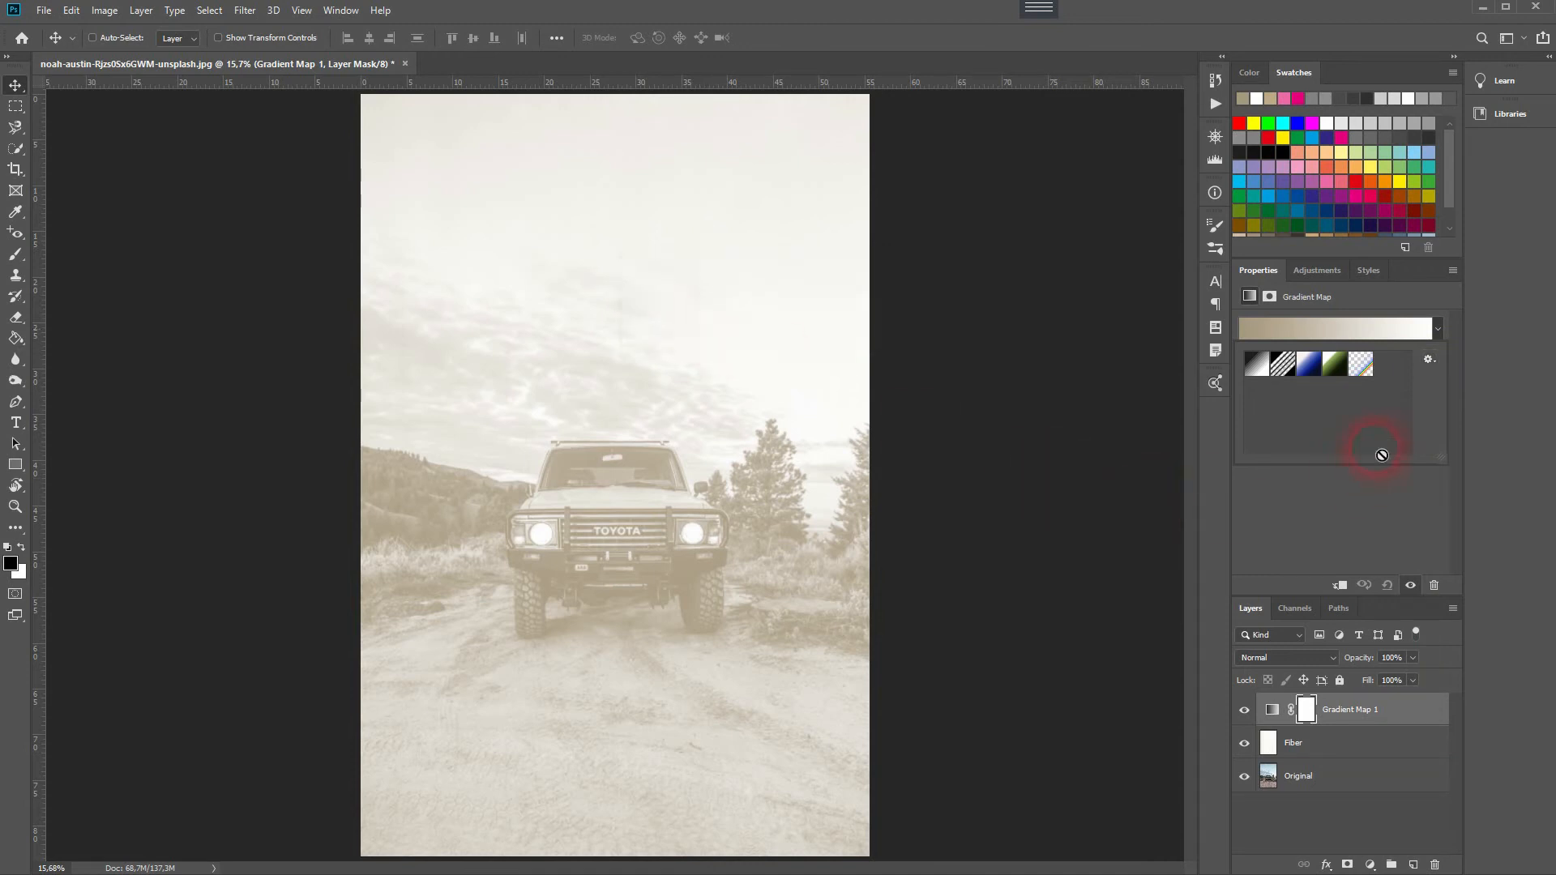
- Apply the white-to-green-to-black preset to the Gradient Map adjustment and close the preset picker
{"action": "left_click", "coordinate": [1341, 373]}
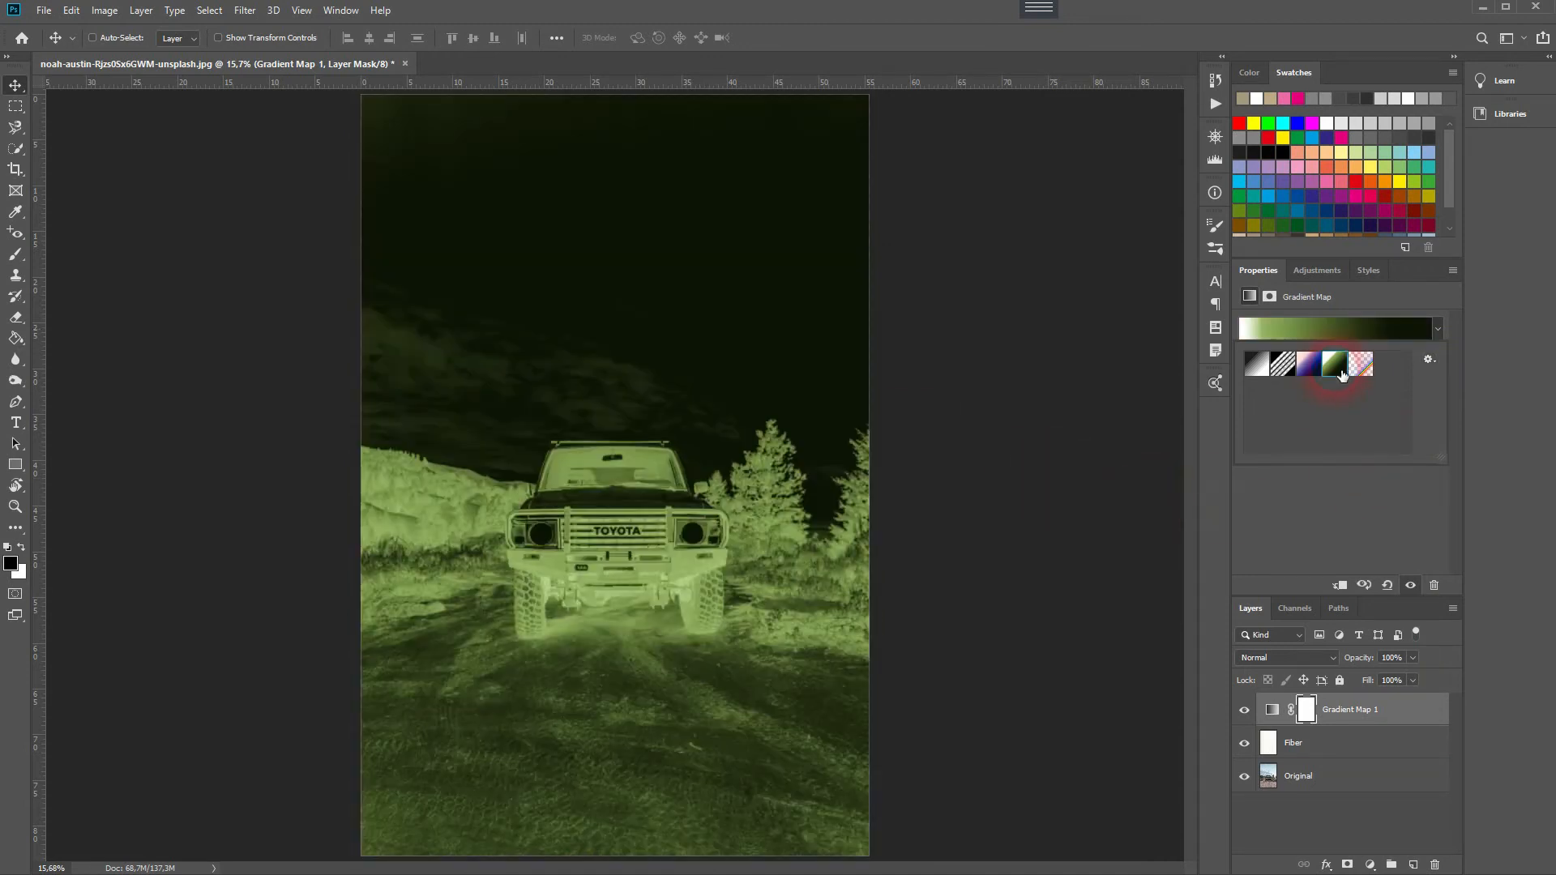
{"action": "left_click", "coordinate": [1397, 320]}
{"action": "left_click", "coordinate": [1437, 329]}
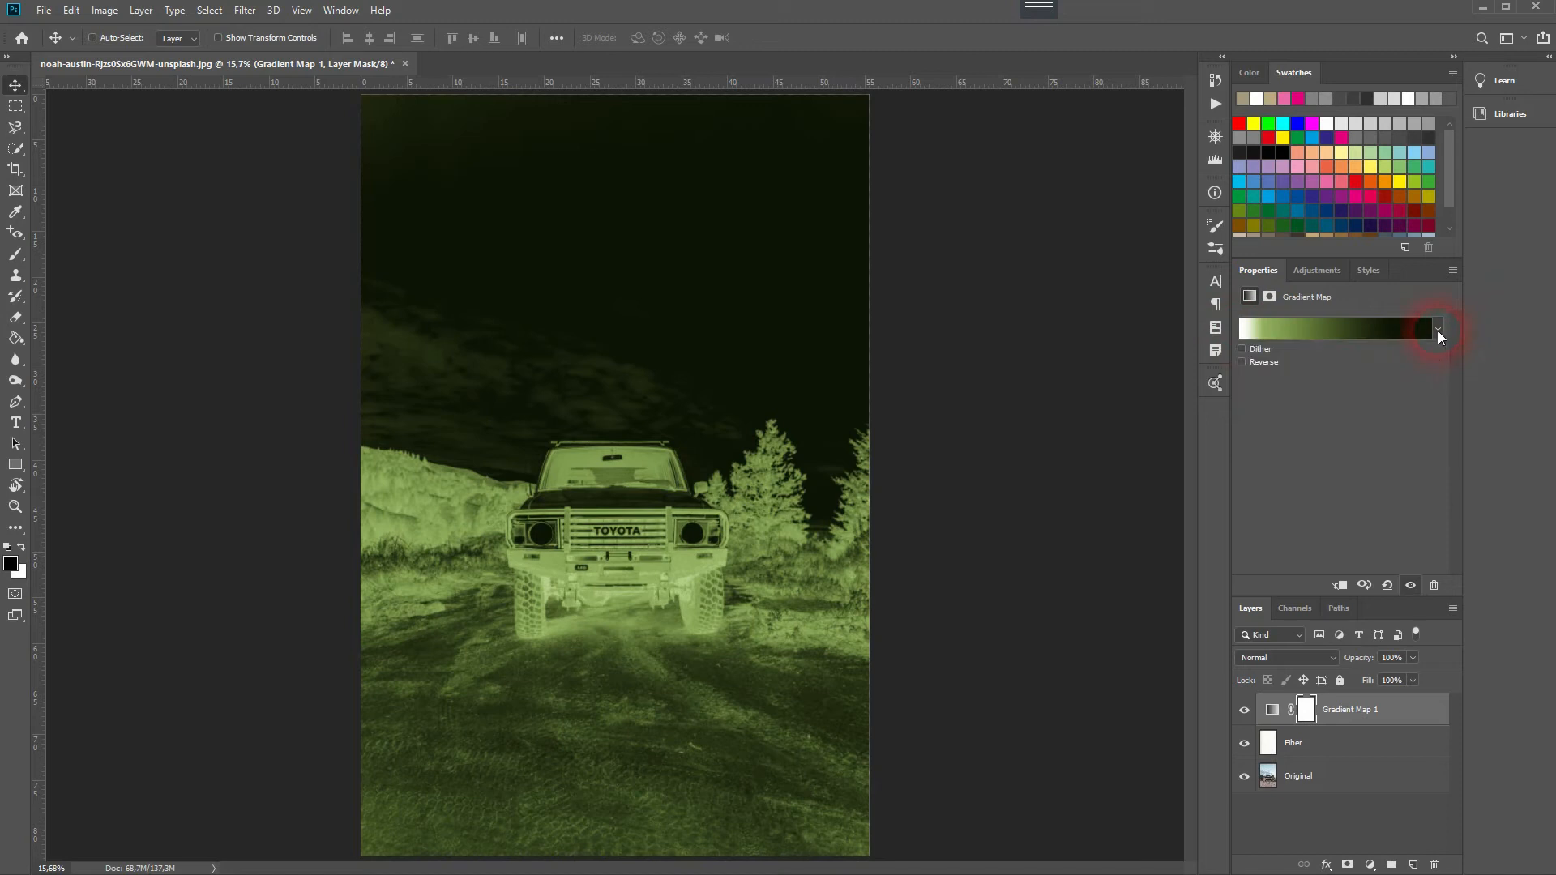
- Reverse the gradient of the Gradient Map adjustment and set its layer's blend mode to Overlay
{"action": "left_click", "coordinate": [1242, 362]}
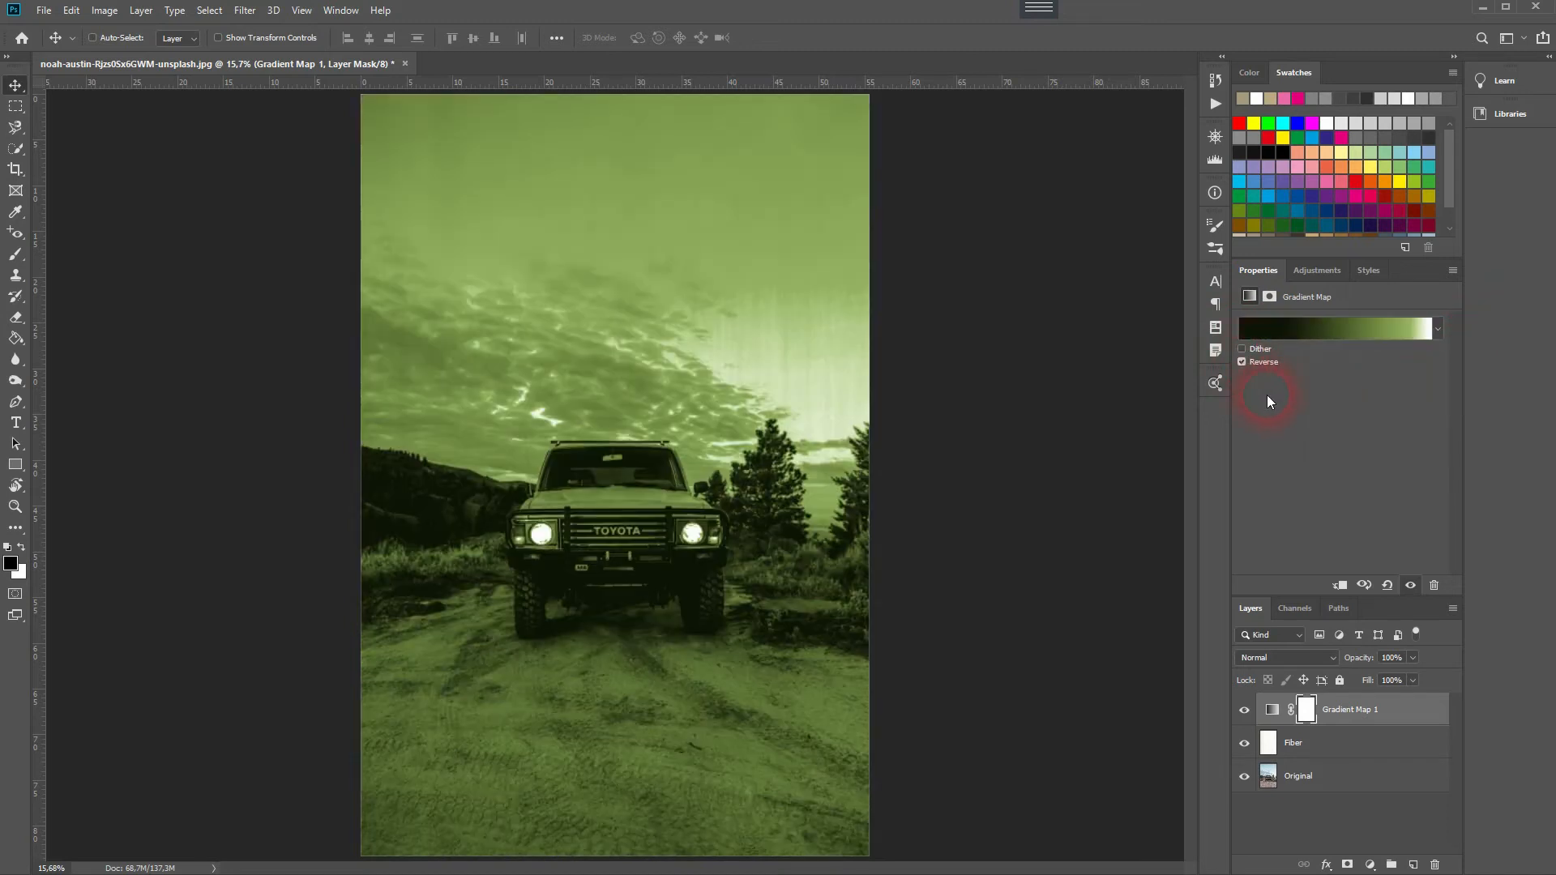
{"action": "left_click", "coordinate": [1243, 349]}
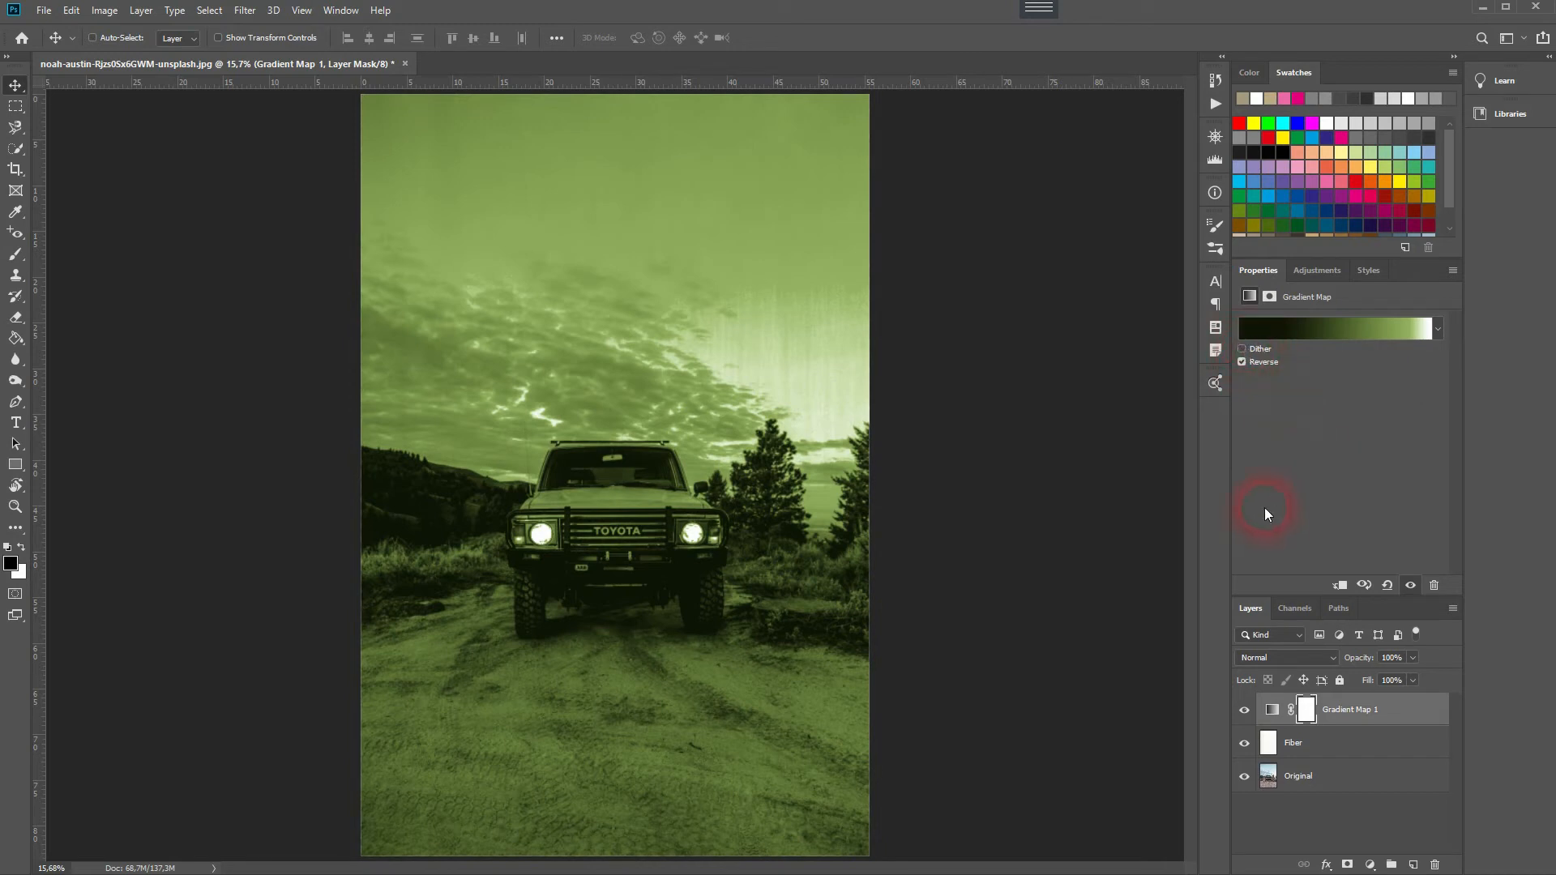
{"action": "left_click", "coordinate": [1273, 657]}
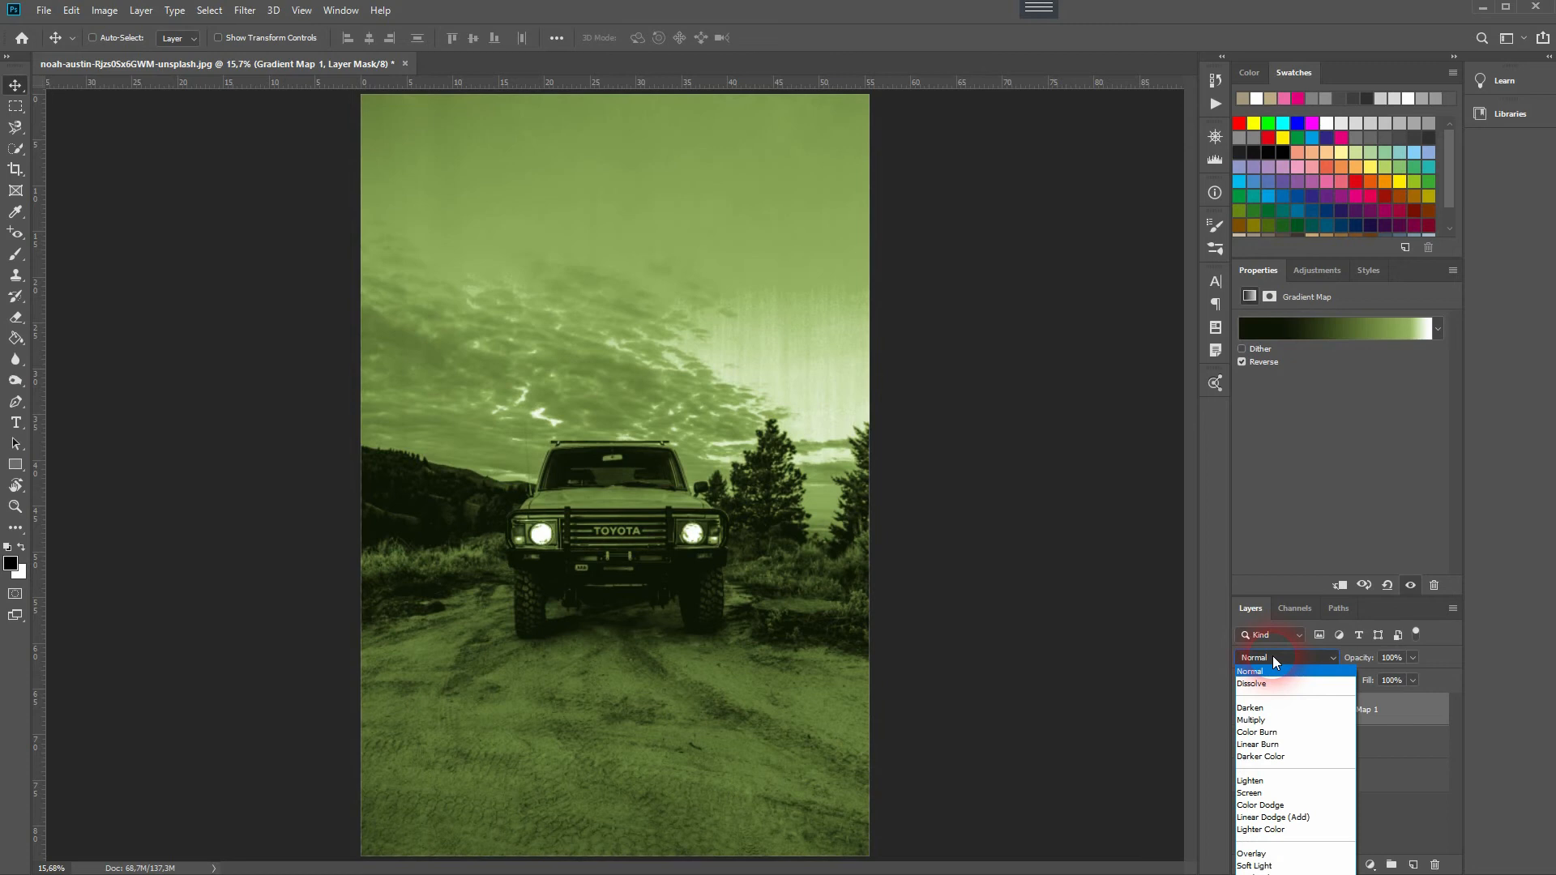
{"action": "left_click", "coordinate": [1303, 855]}
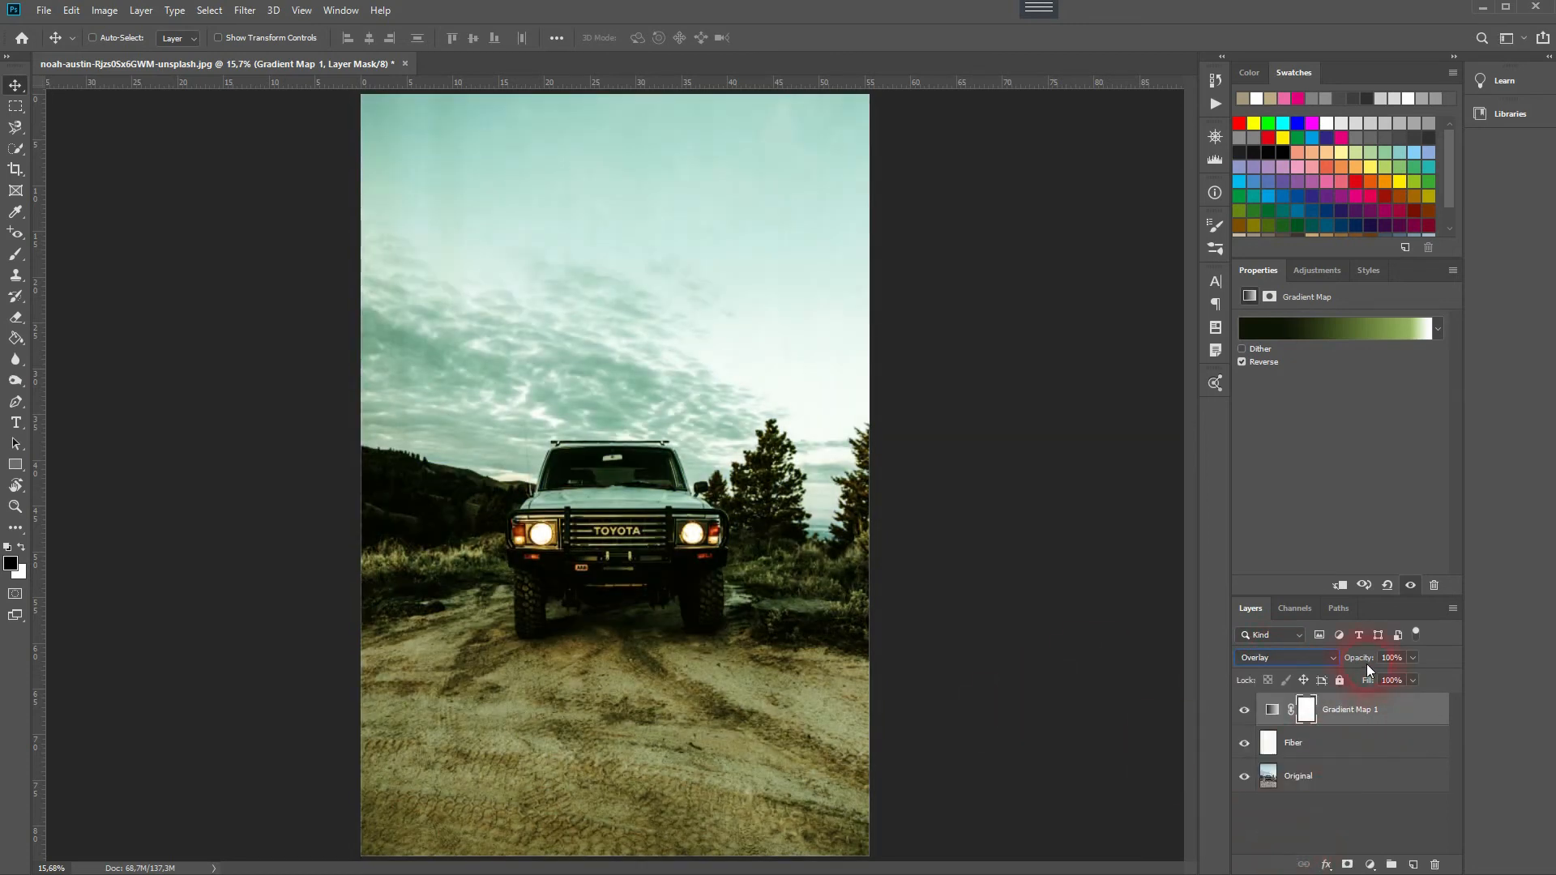
- Lower the Gradient Map layer's opacity to 65% and toggle its visibility to compare the effect
{"action": "left_click_drag", "start_coordinate": [1370, 664], "coordinate": [1334, 663]}
{"action": "left_click", "coordinate": [1248, 711]}
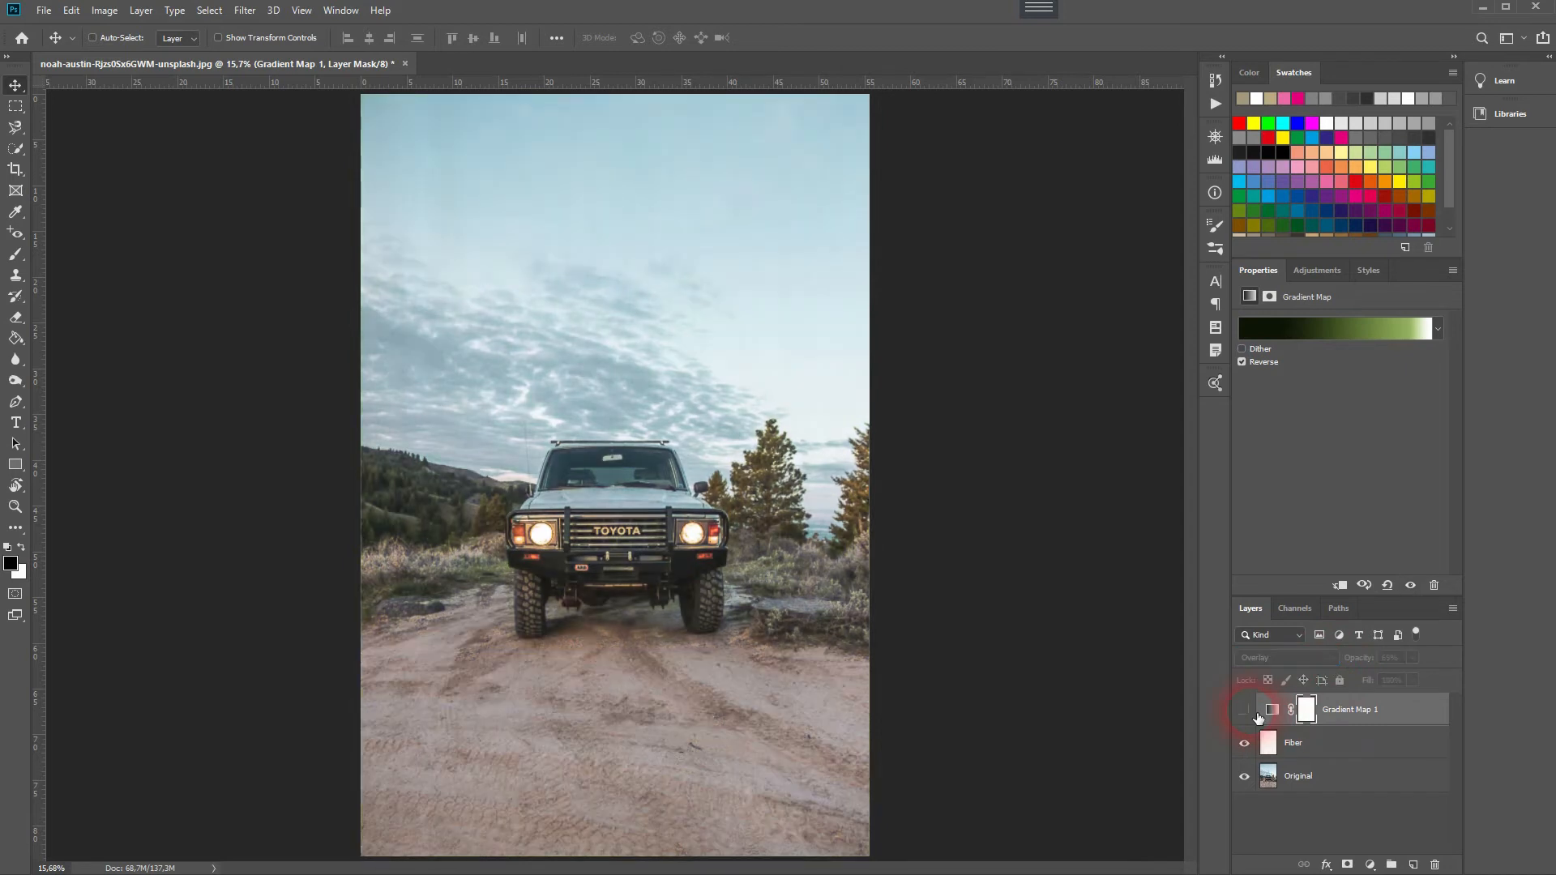
{"action": "left_click", "coordinate": [1248, 712]}
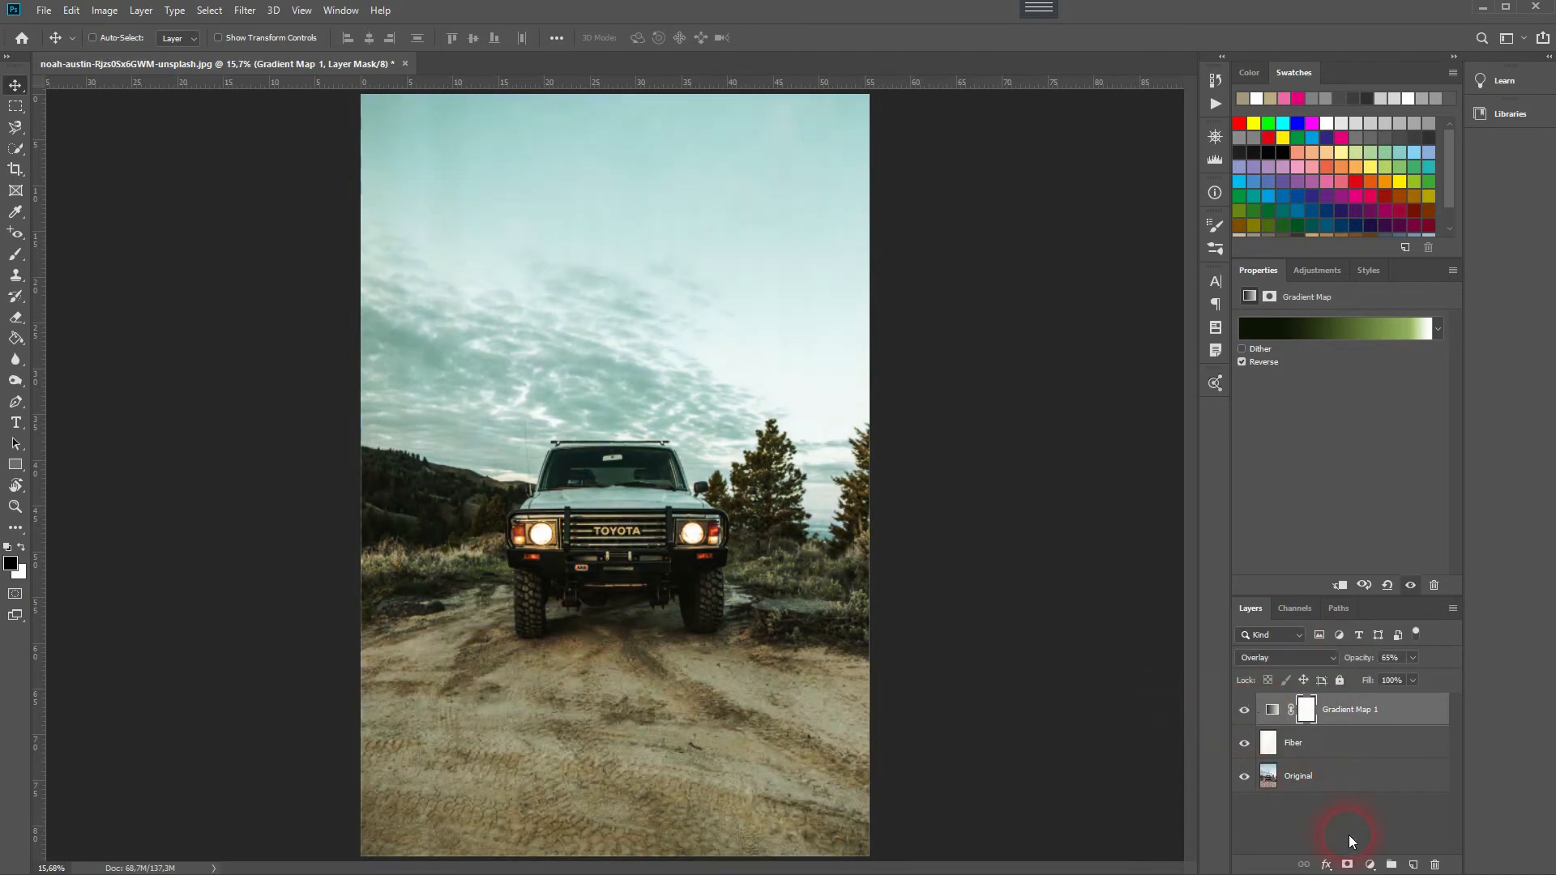
- Add a Brightness/Contrast adjustment layer above the Gradient Map with Brightness set to 43
{"action": "left_click", "coordinate": [1371, 864]}
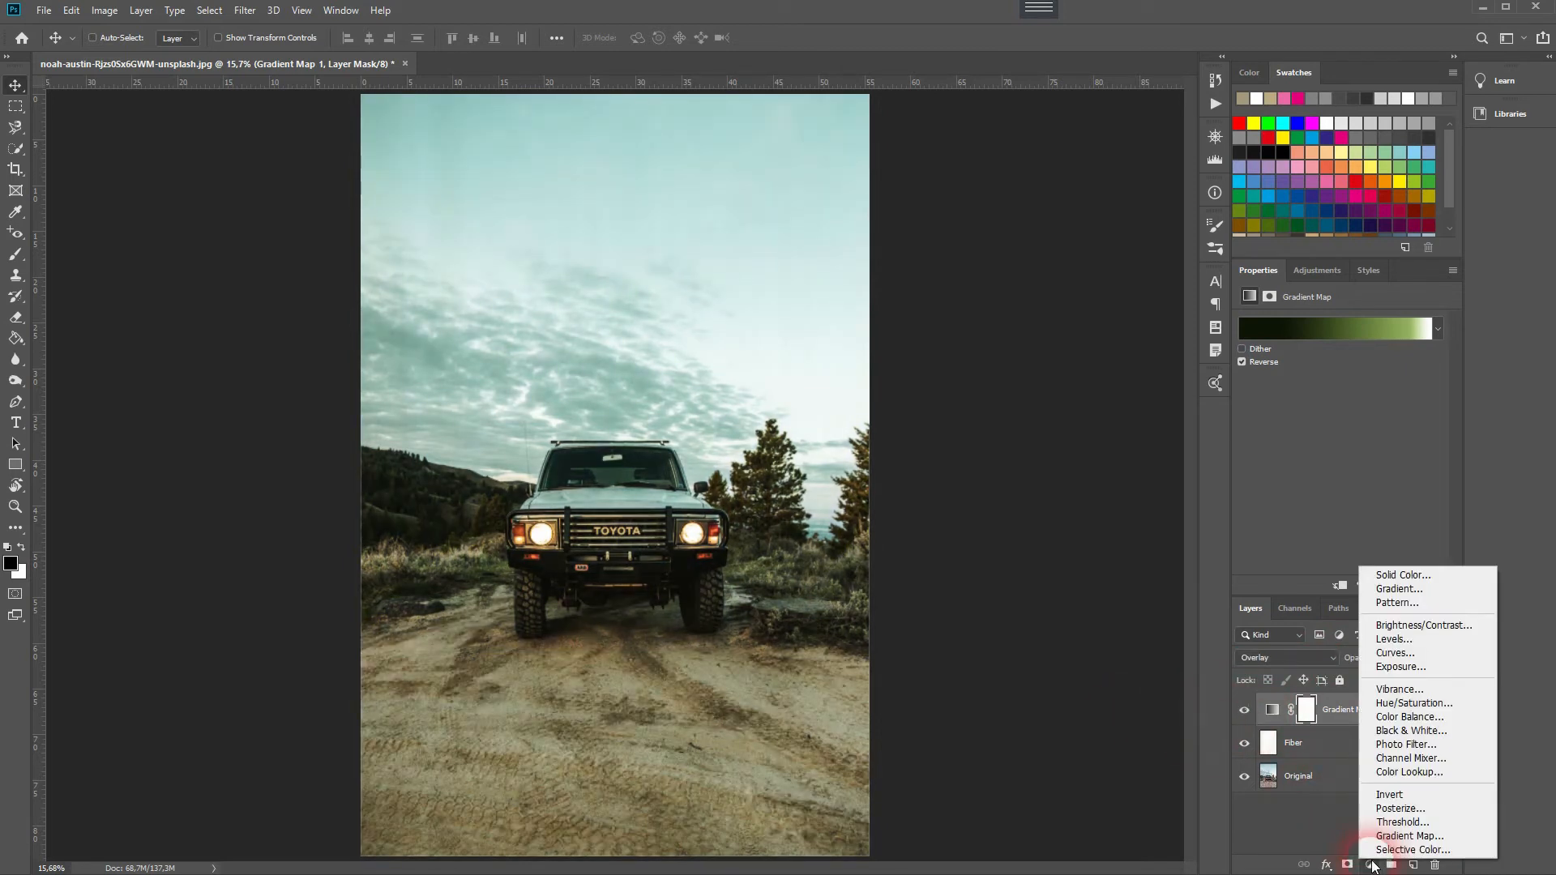
{"action": "left_click", "coordinate": [1415, 628]}
{"action": "left_click_drag", "start_coordinate": [1340, 367], "coordinate": [1368, 364]}
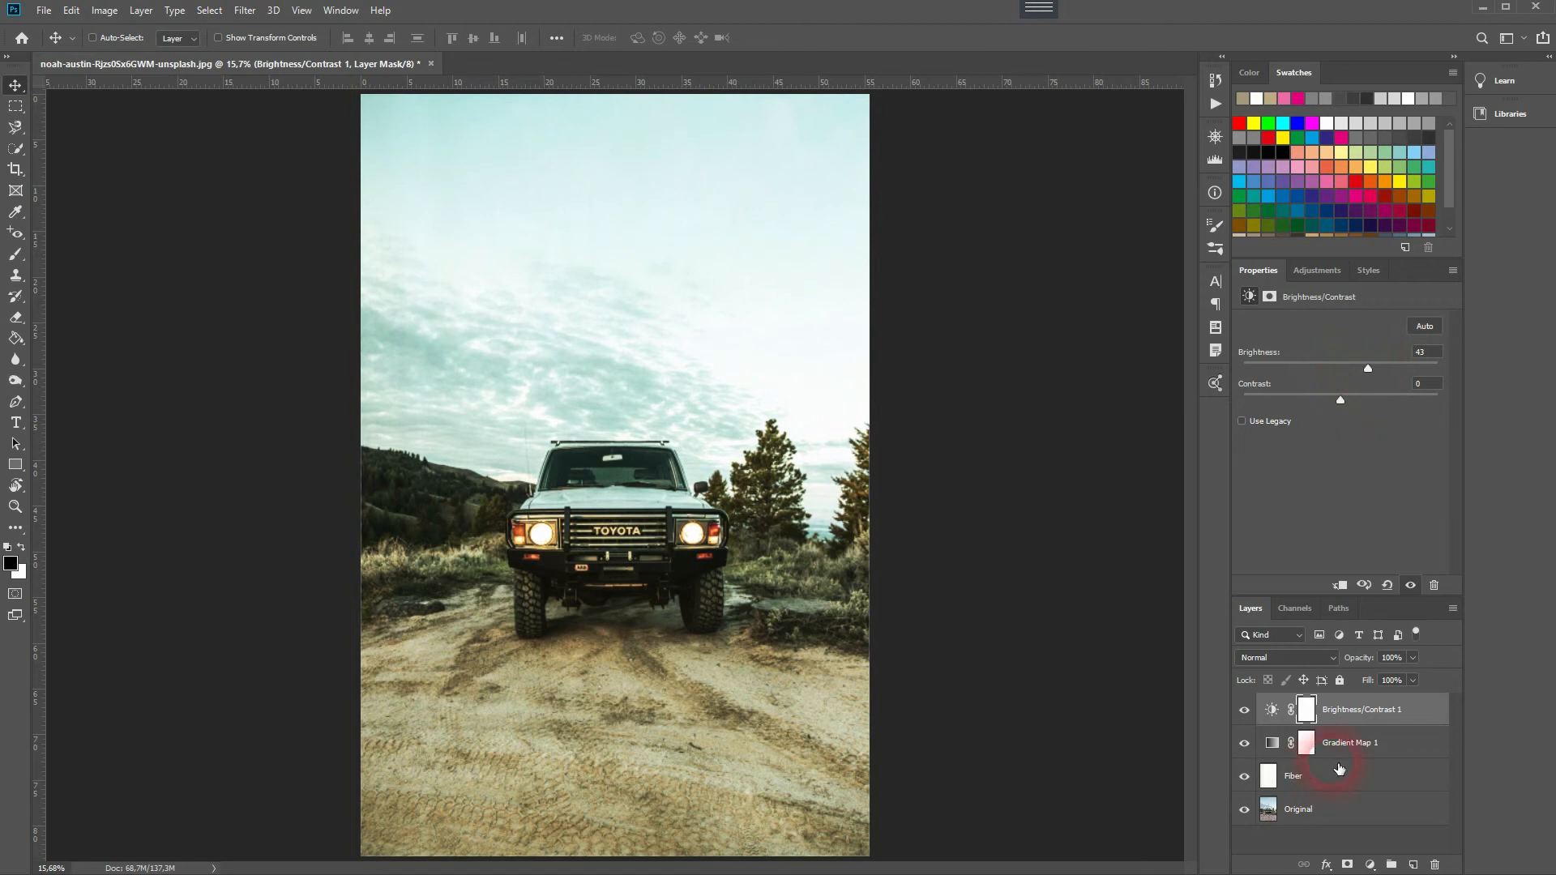
- Raise the Gradient Map layer's opacity to 84%
{"action": "left_click", "coordinate": [1307, 742]}
{"action": "left_click", "coordinate": [1360, 661]}
{"action": "left_click_drag", "start_coordinate": [1370, 663], "coordinate": [1443, 685]}
{"action": "left_click_drag", "start_coordinate": [1354, 666], "coordinate": [1348, 668]}
{"action": "left_click", "coordinate": [1352, 738]}
- Set the Brightness/Contrast adjustment to Brightness 19 and Contrast -8
{"action": "left_click", "coordinate": [1365, 711]}
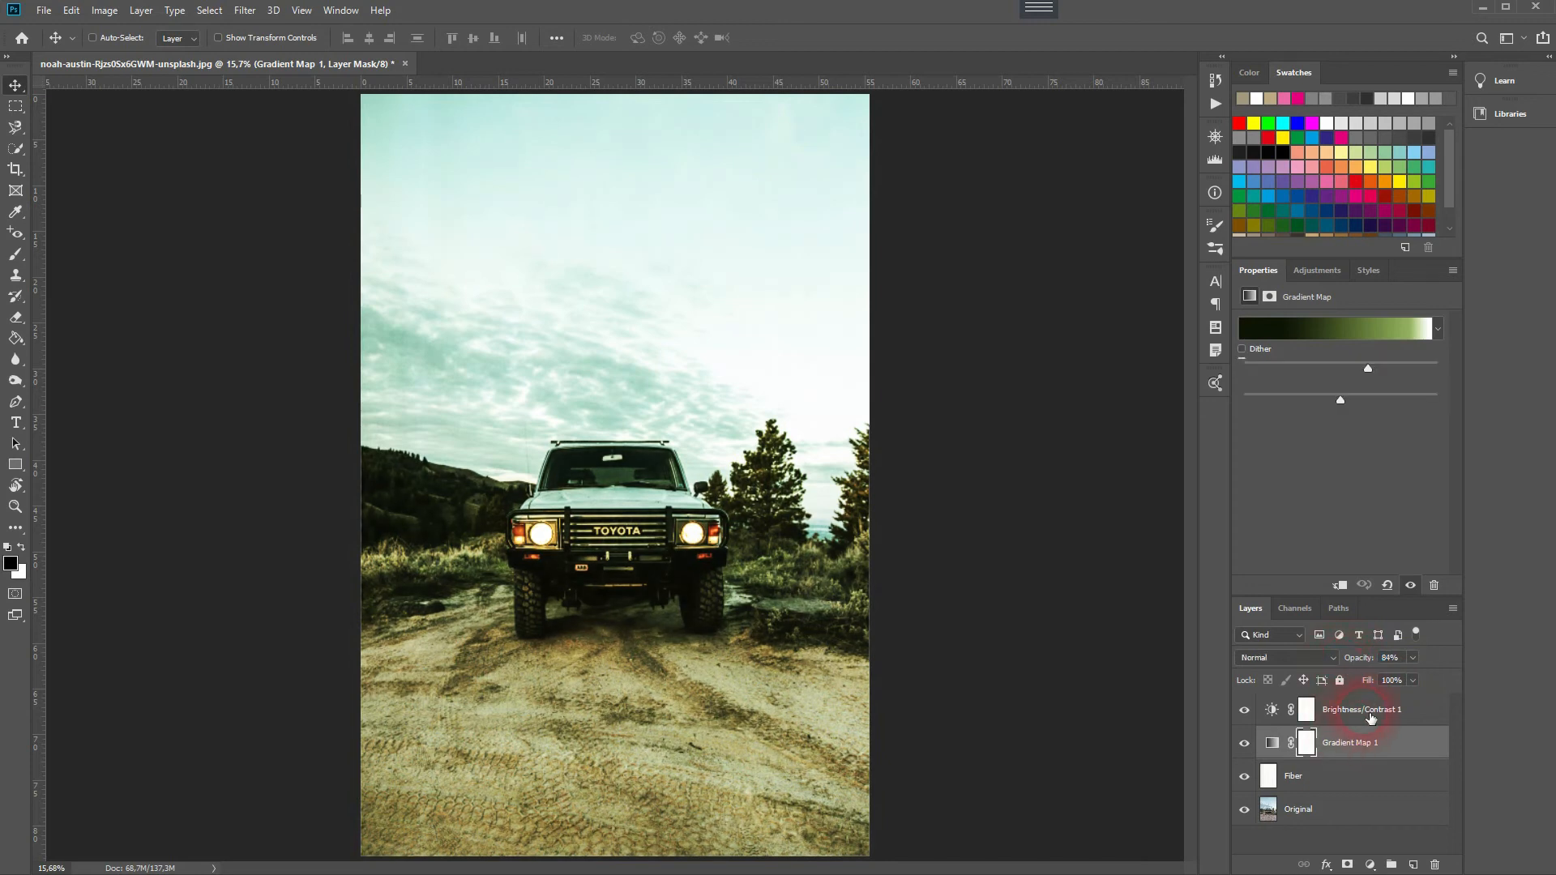
{"action": "left_click_drag", "start_coordinate": [1366, 371], "coordinate": [1363, 369]}
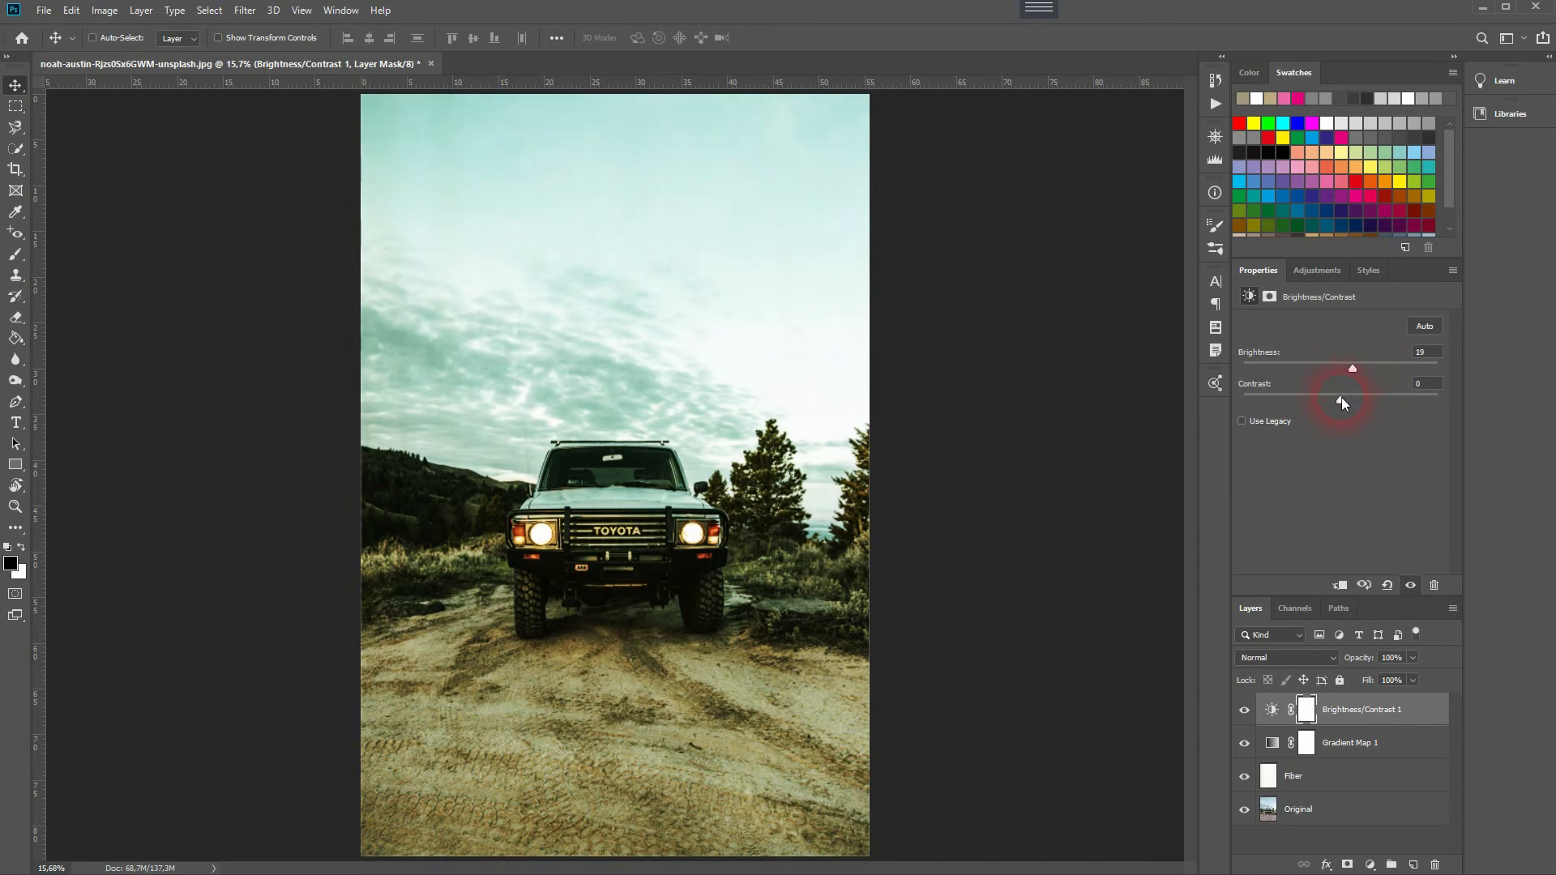
{"action": "left_click_drag", "start_coordinate": [1375, 396], "coordinate": [1311, 401]}
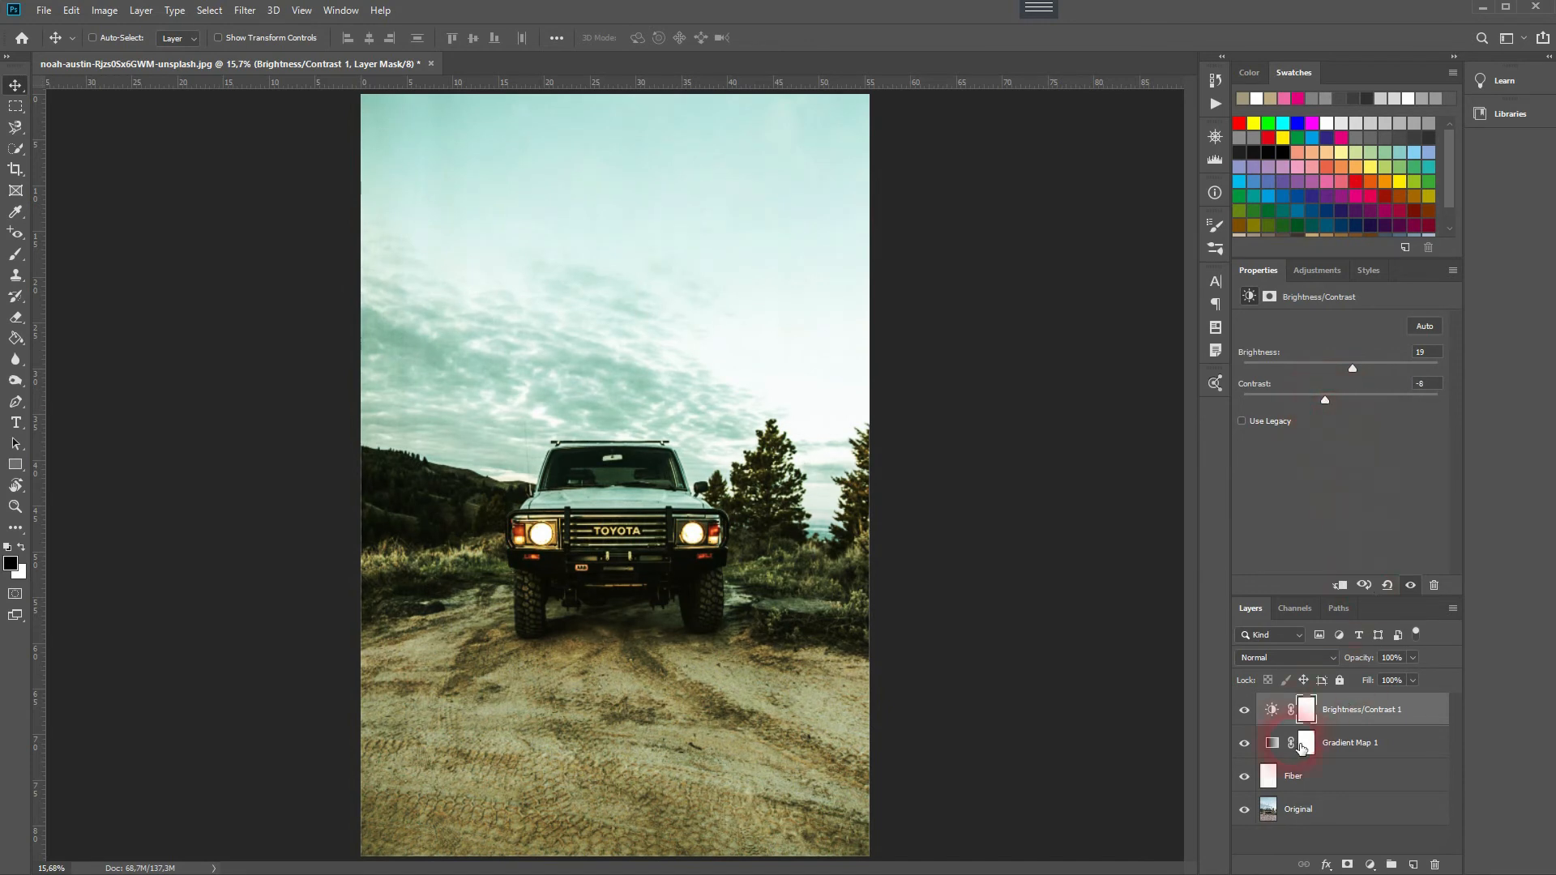
- Apply a custom Lens Correction to the Original layer with vignette amount -40 and midpoint +43, then compare with the Original layer alone
{"action": "left_click", "coordinate": [1365, 743]}
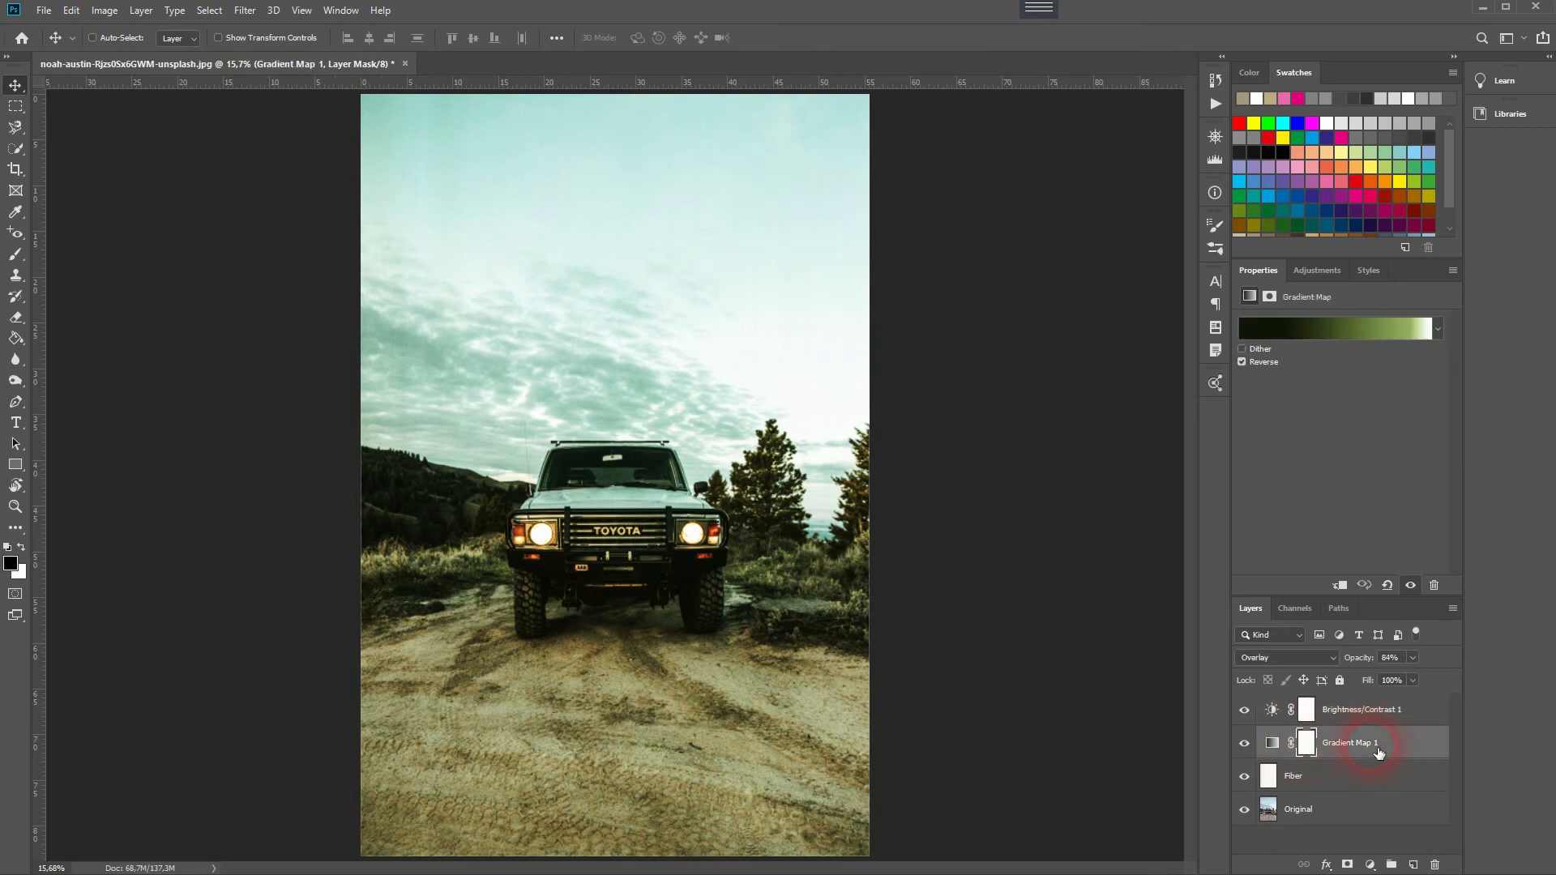
{"action": "left_click", "coordinate": [1319, 778]}
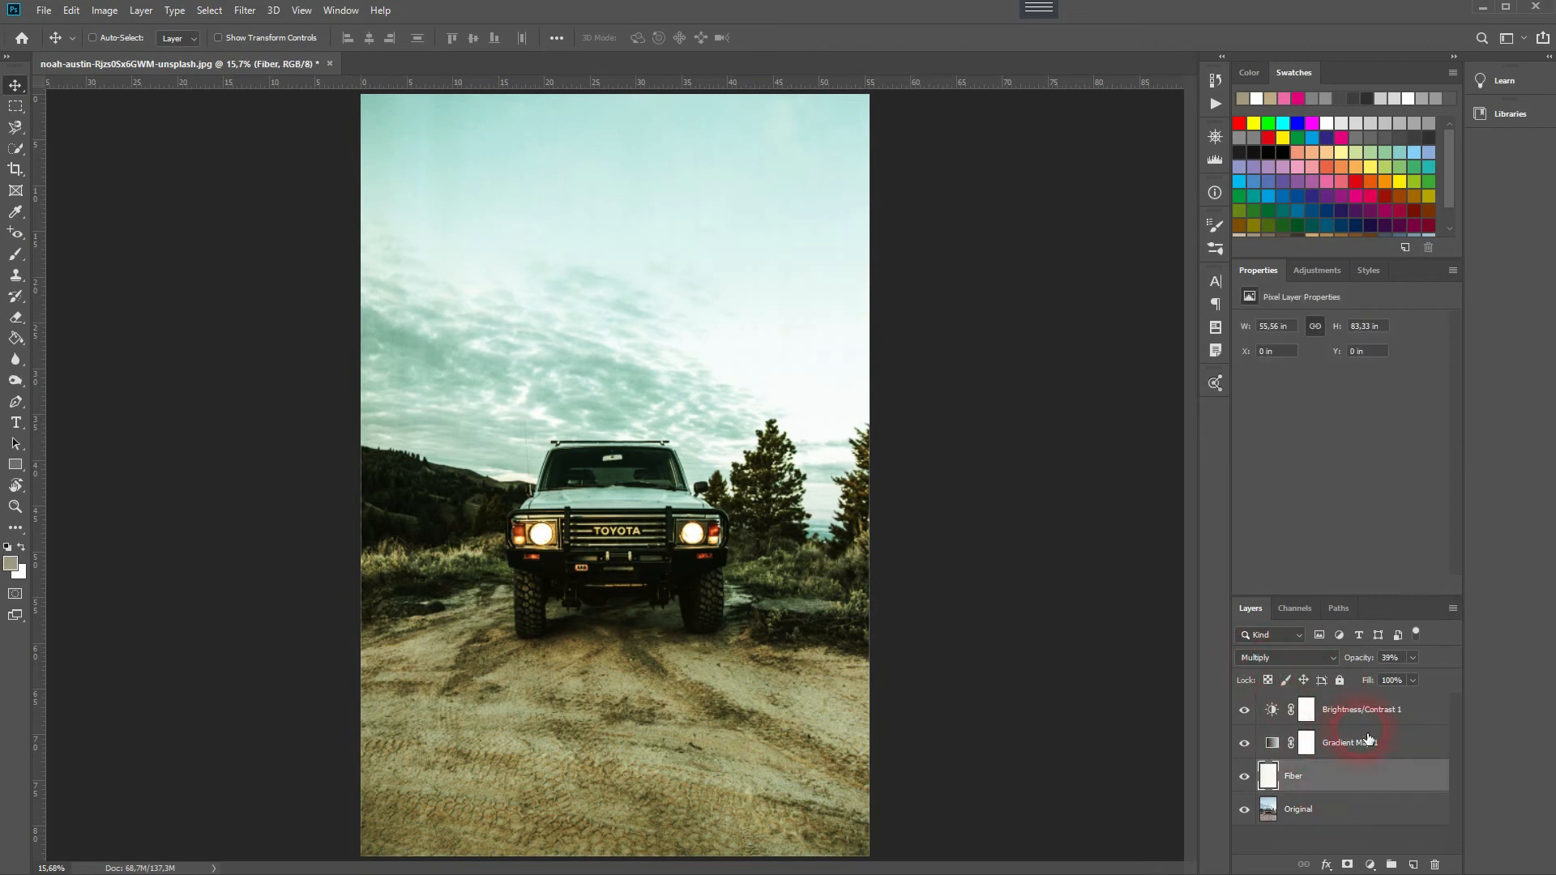
{"action": "left_click", "coordinate": [1342, 817]}
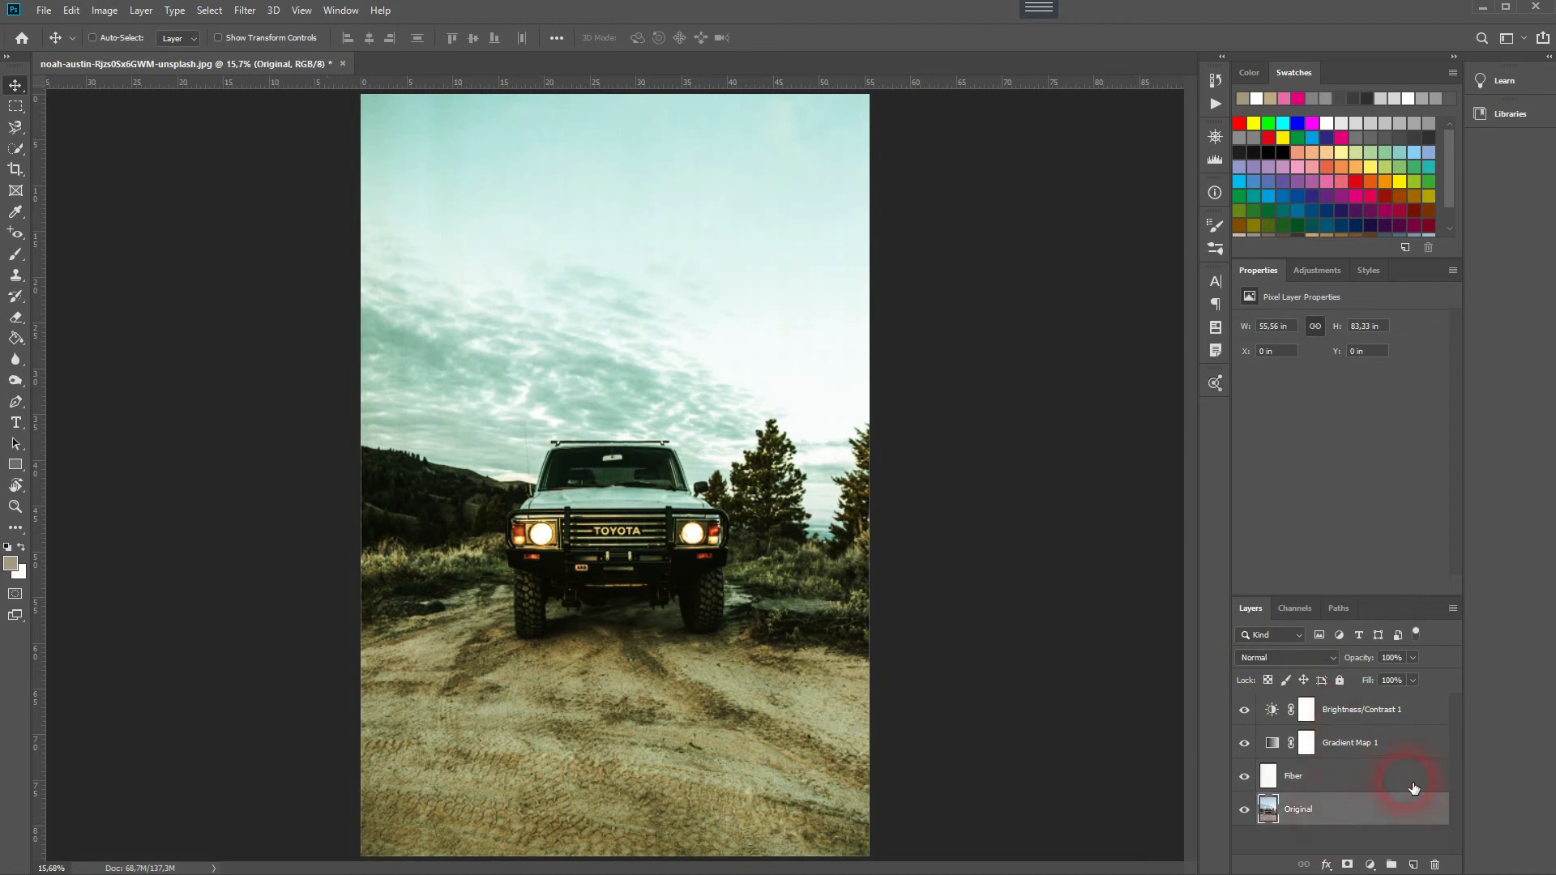
{"action": "left_click", "coordinate": [243, 10]}
{"action": "left_click", "coordinate": [342, 129]}
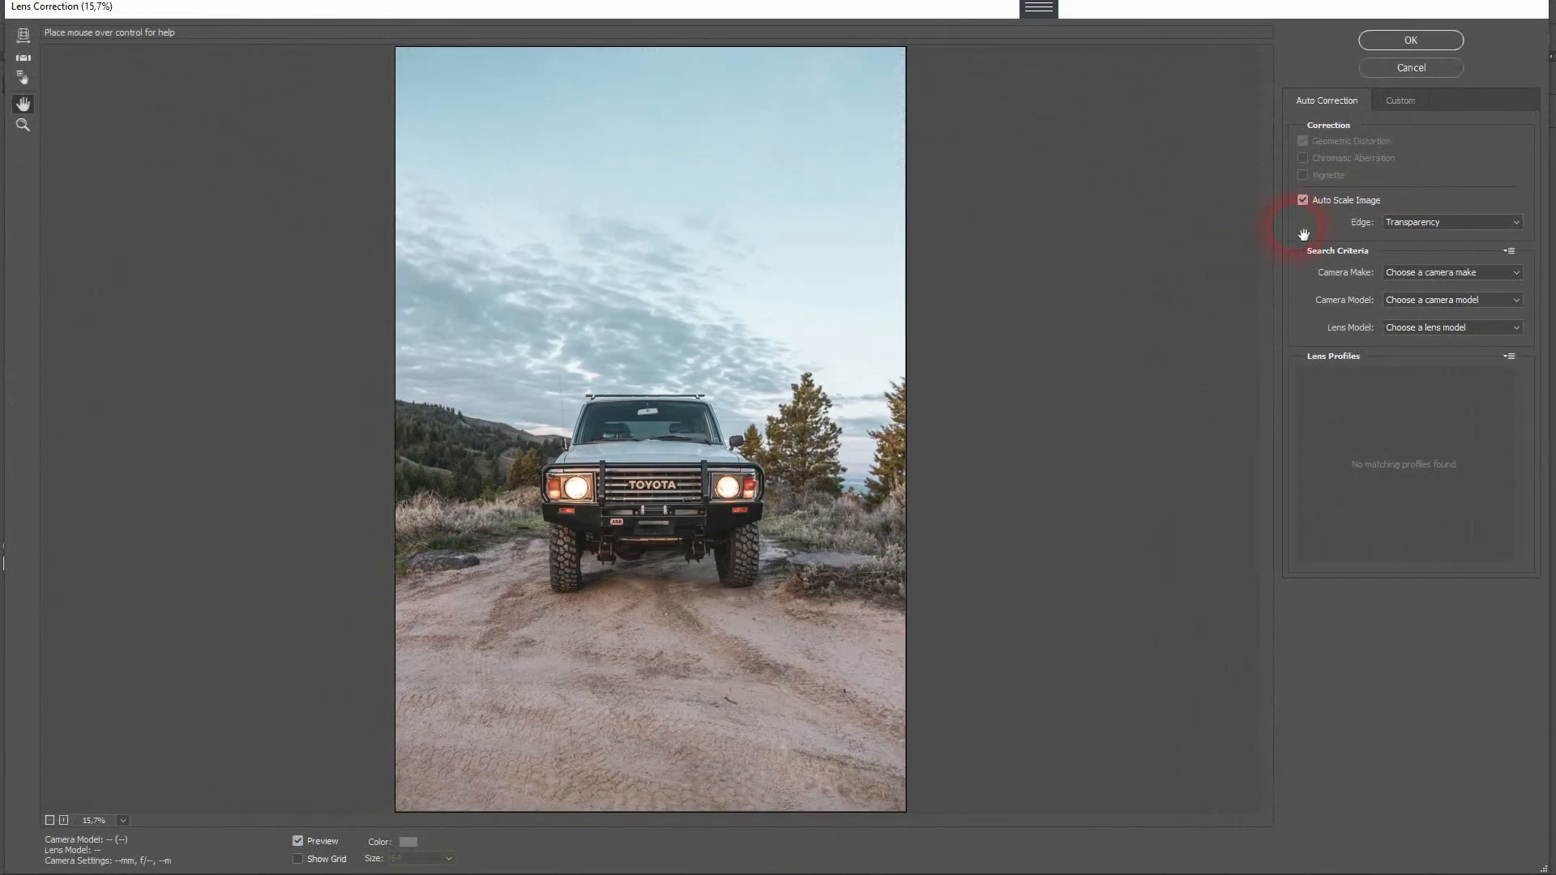
{"action": "left_click", "coordinate": [1396, 102]}
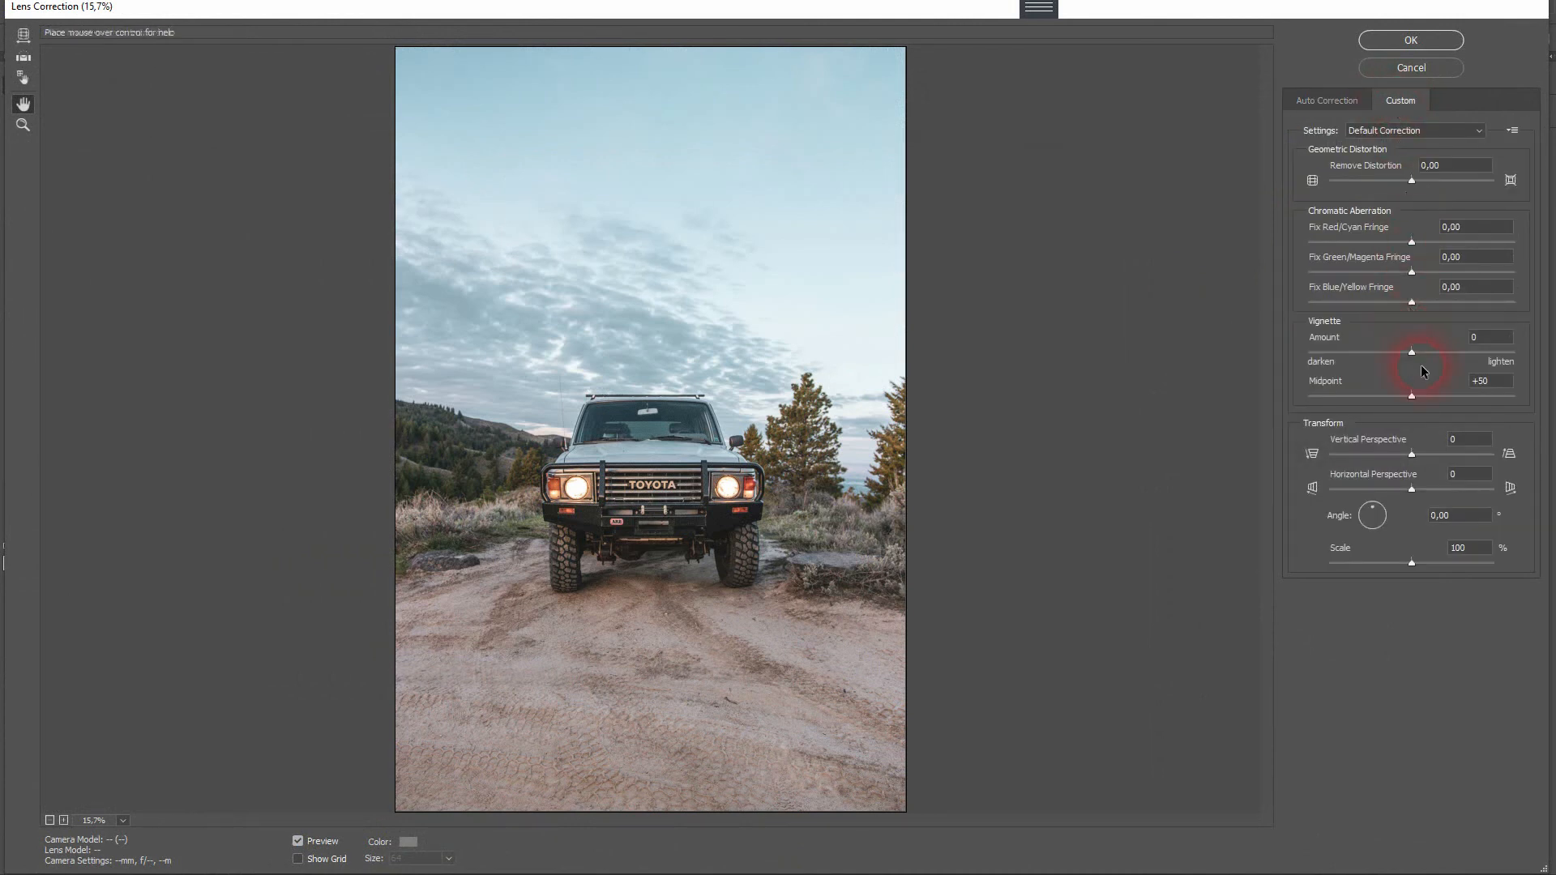
{"action": "left_click_drag", "start_coordinate": [1408, 350], "coordinate": [1392, 406]}
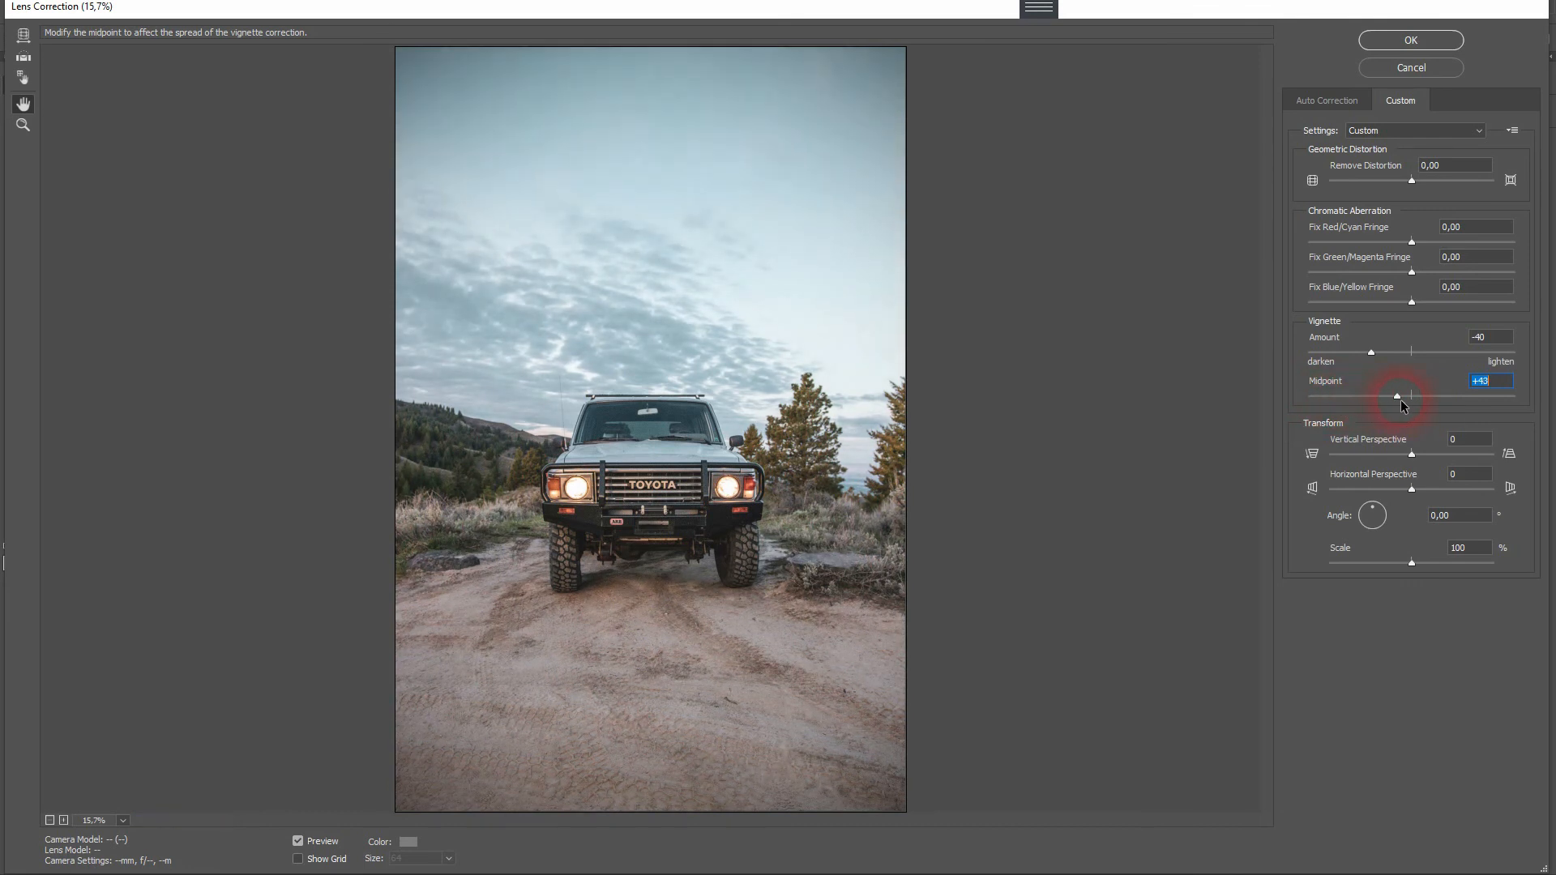
{"action": "left_click", "coordinate": [1396, 41]}
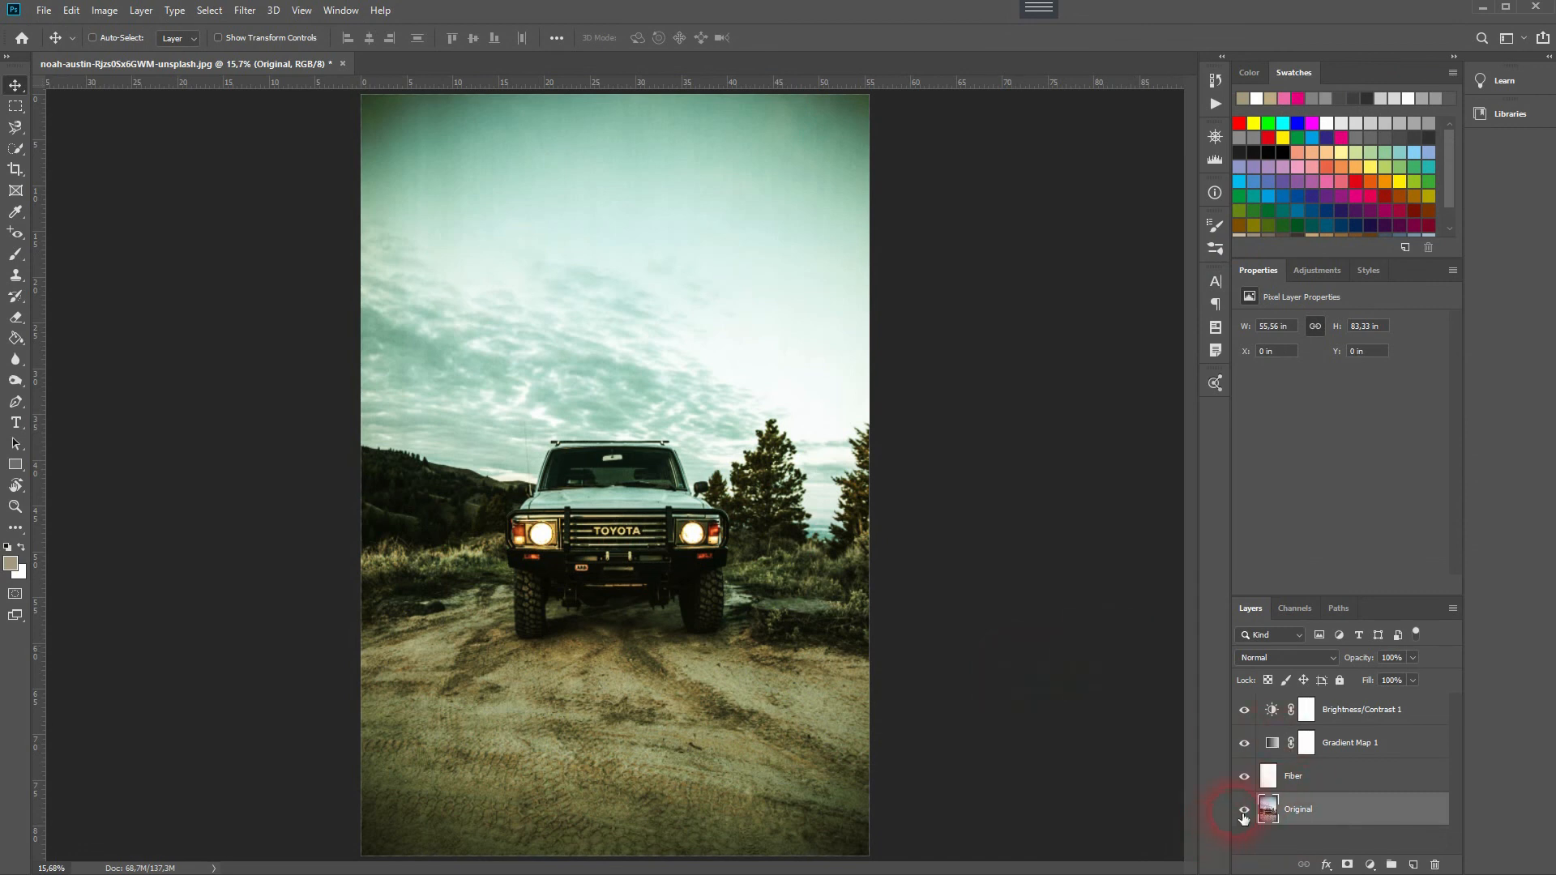
{"action": "left_click", "coordinate": [1245, 809], "text": "alt"}
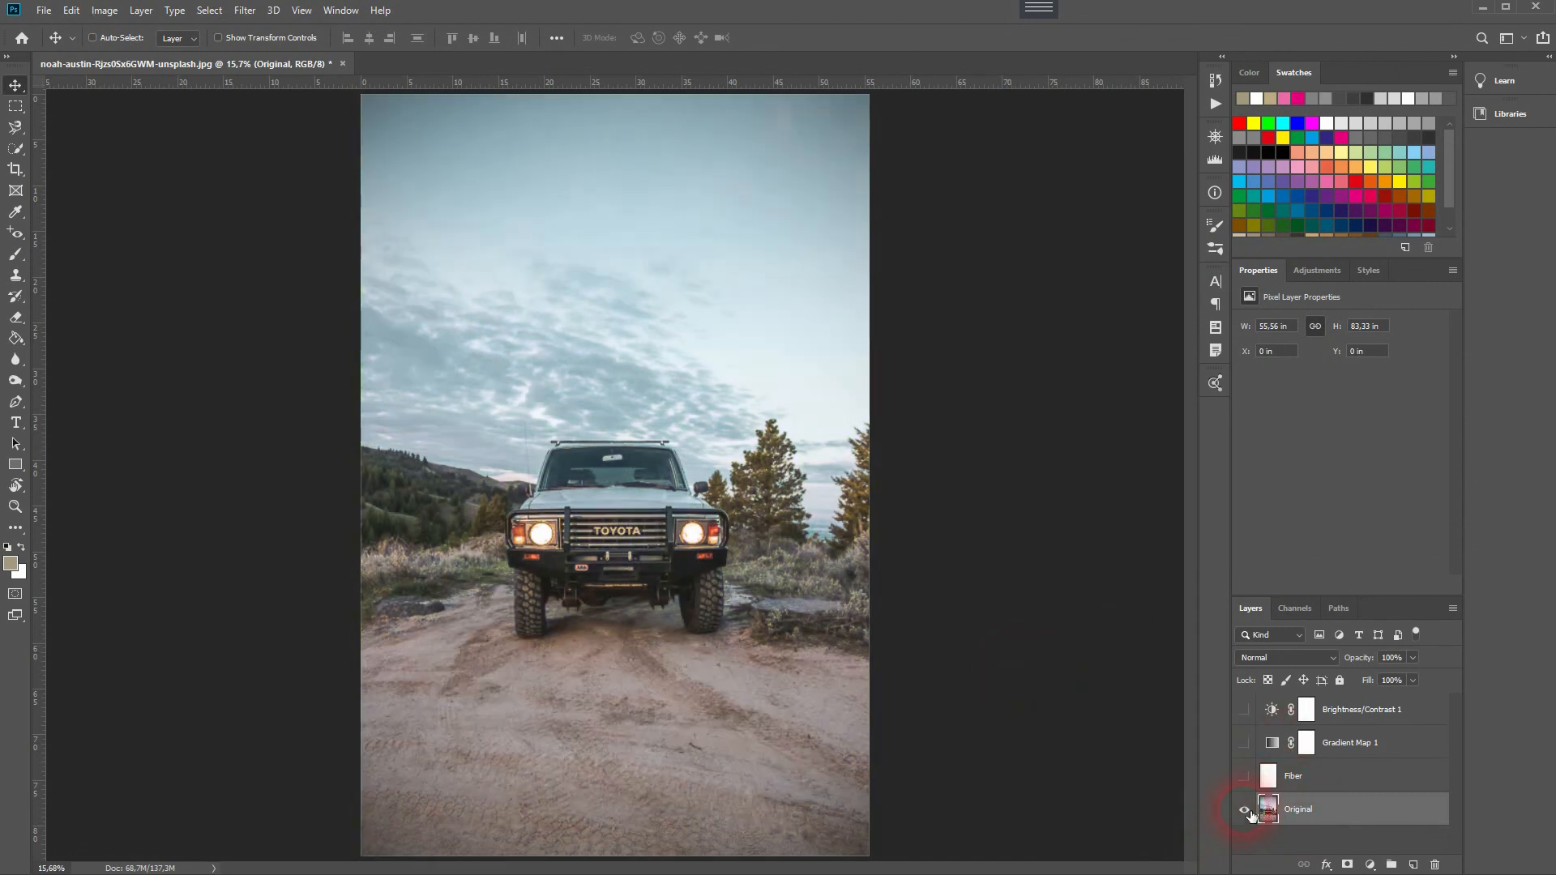
{"action": "left_click", "coordinate": [1248, 820], "text": "alt"}
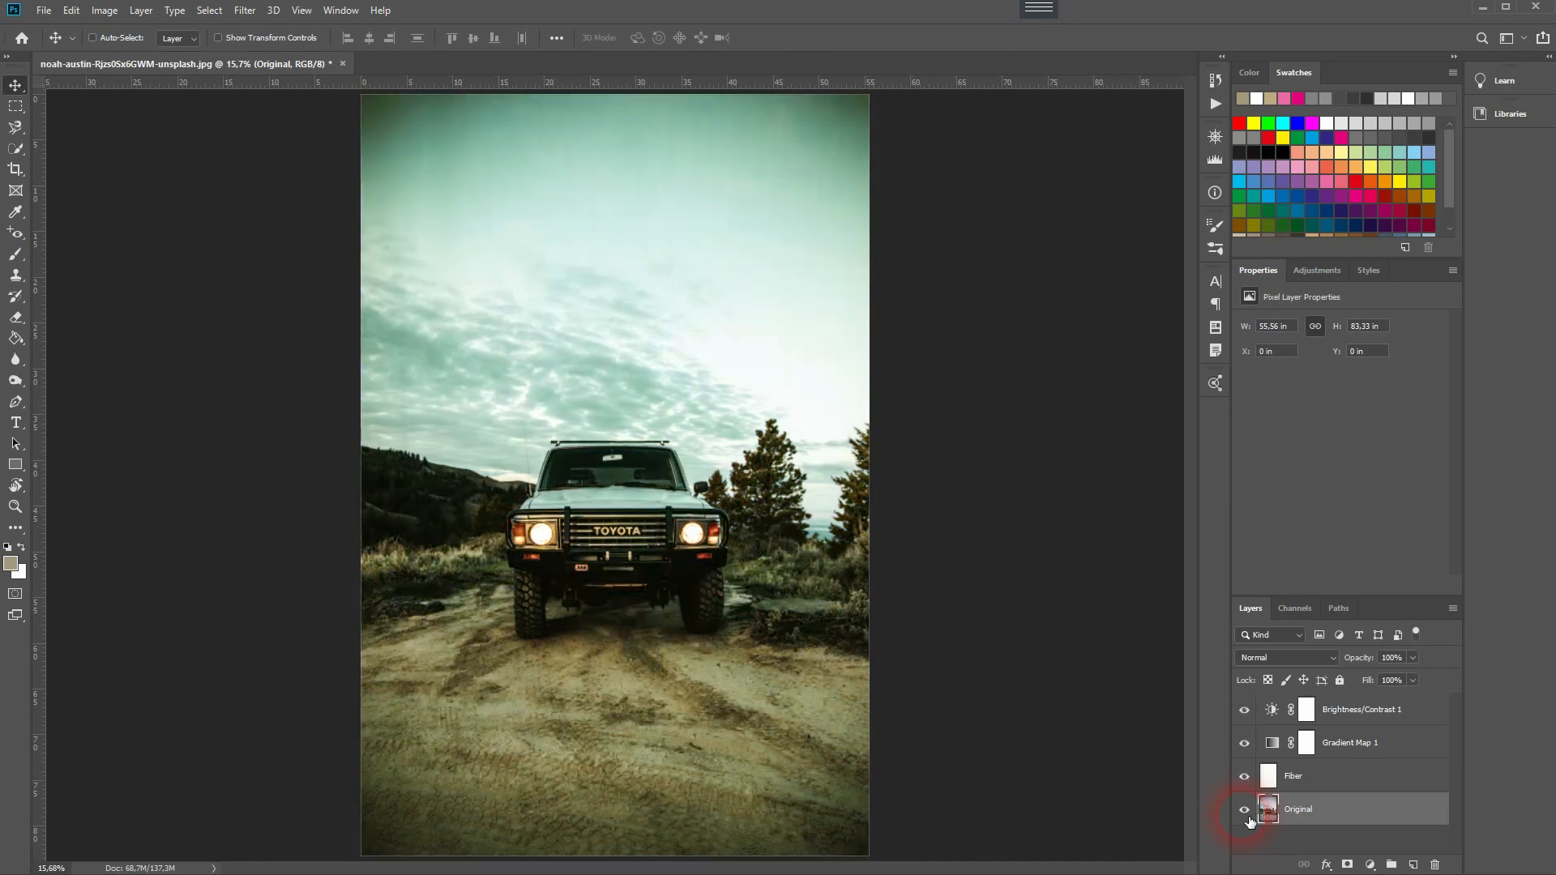
- Raise the Brightness/Contrast adjustment's Brightness to 40 and toggle layer visibility to compare before and after
{"action": "left_click", "coordinate": [1366, 711]}
{"action": "scroll", "coordinate": [1441, 365], "scroll_direction": "up", "scroll_amount": 2}
{"action": "scroll", "coordinate": [1435, 363], "scroll_direction": "up", "scroll_amount": 3}
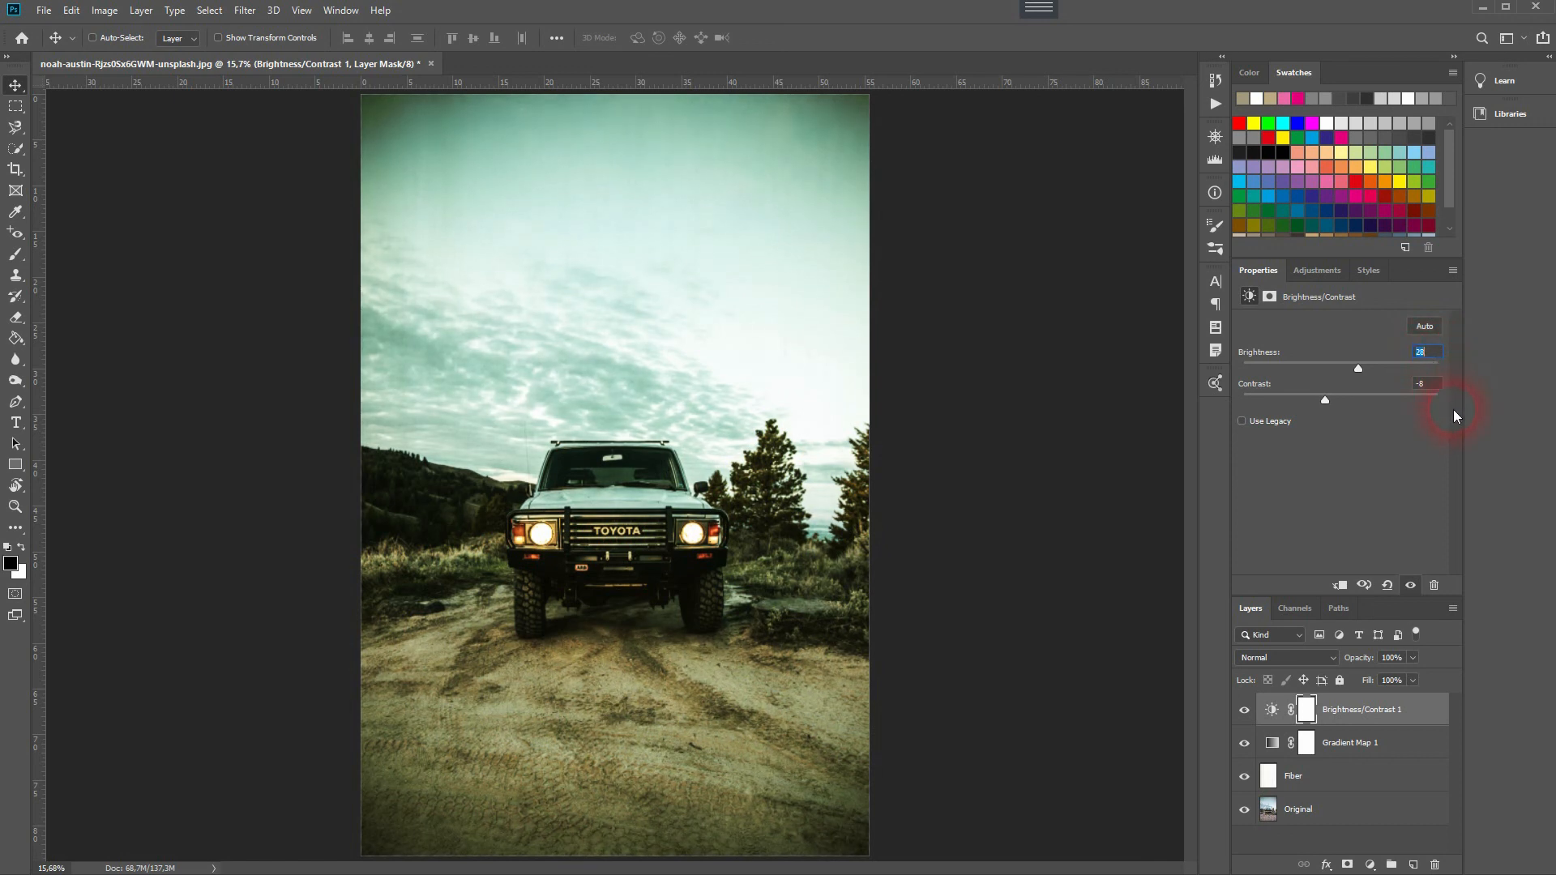
{"action": "scroll", "coordinate": [1453, 420], "scroll_direction": "up", "scroll_amount": 4}
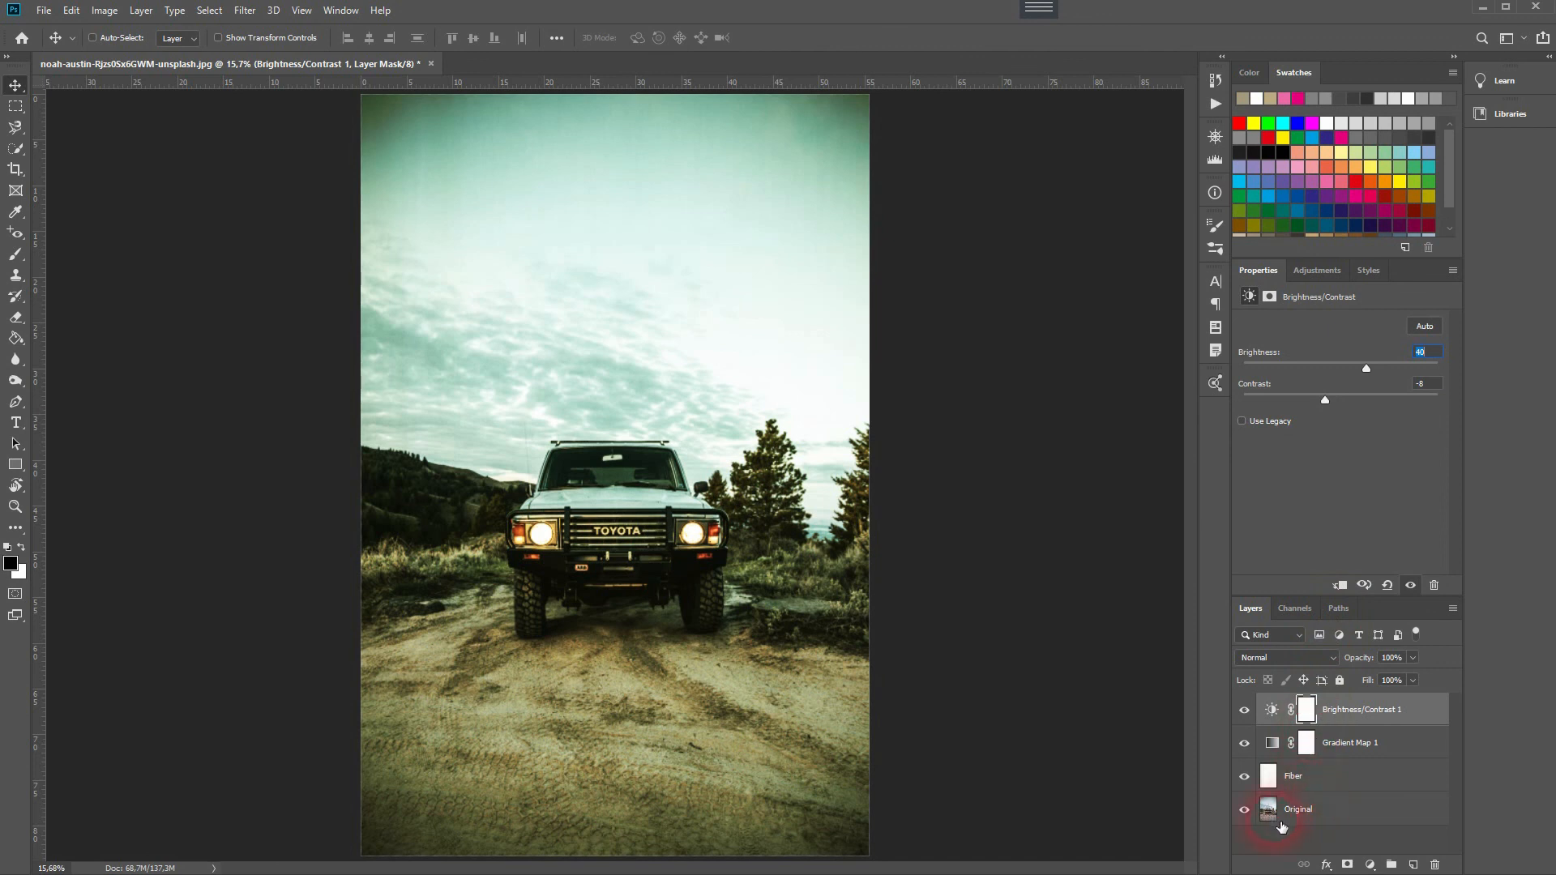
{"action": "left_click", "coordinate": [1246, 812]}
{"action": "left_click", "coordinate": [1246, 812]}
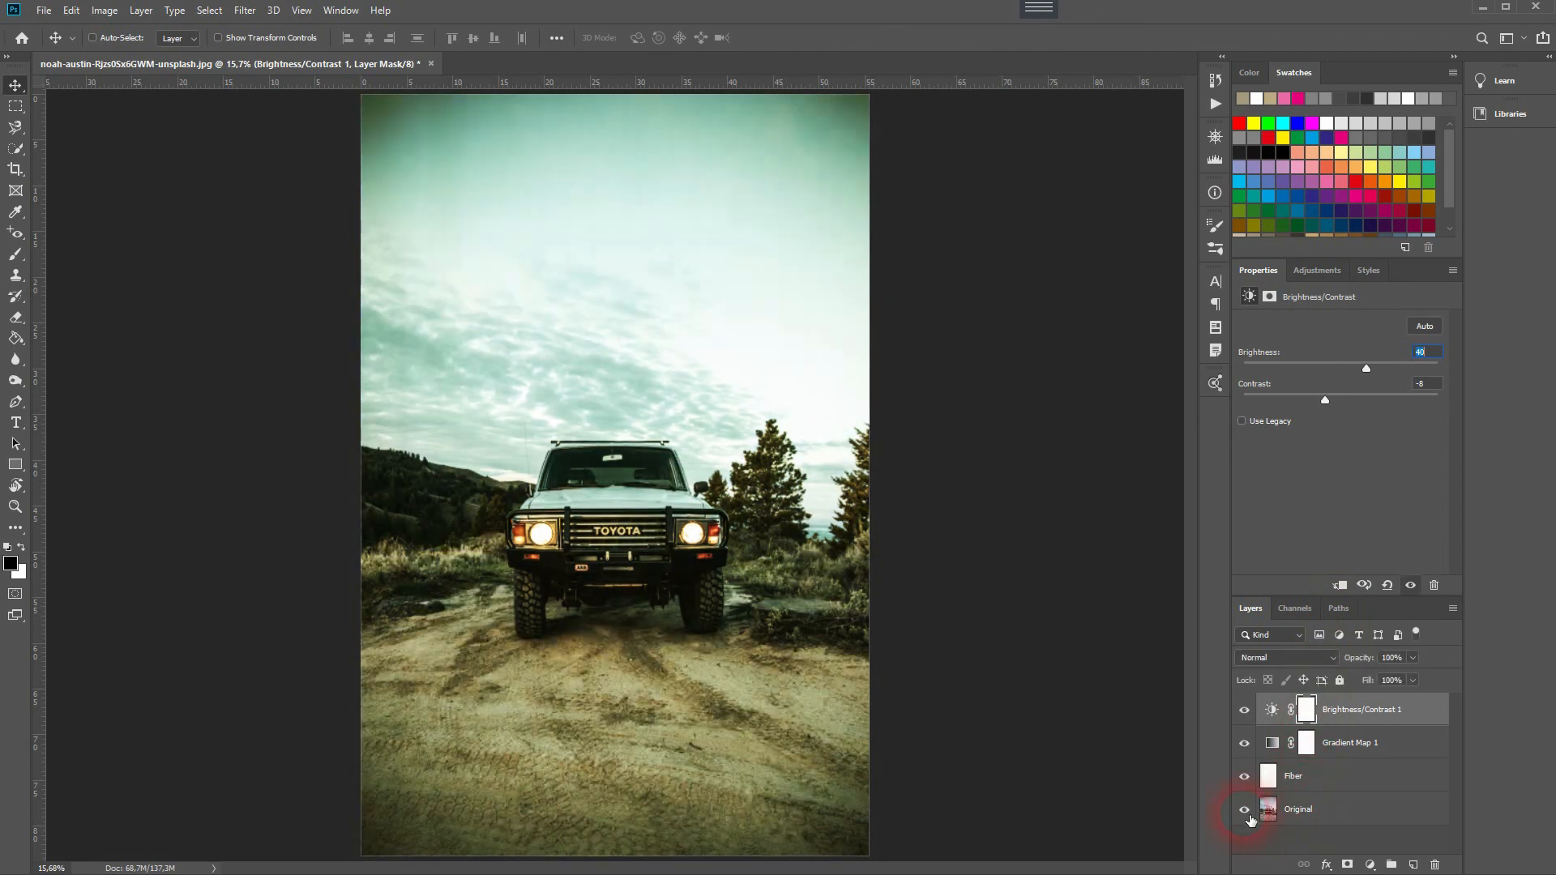